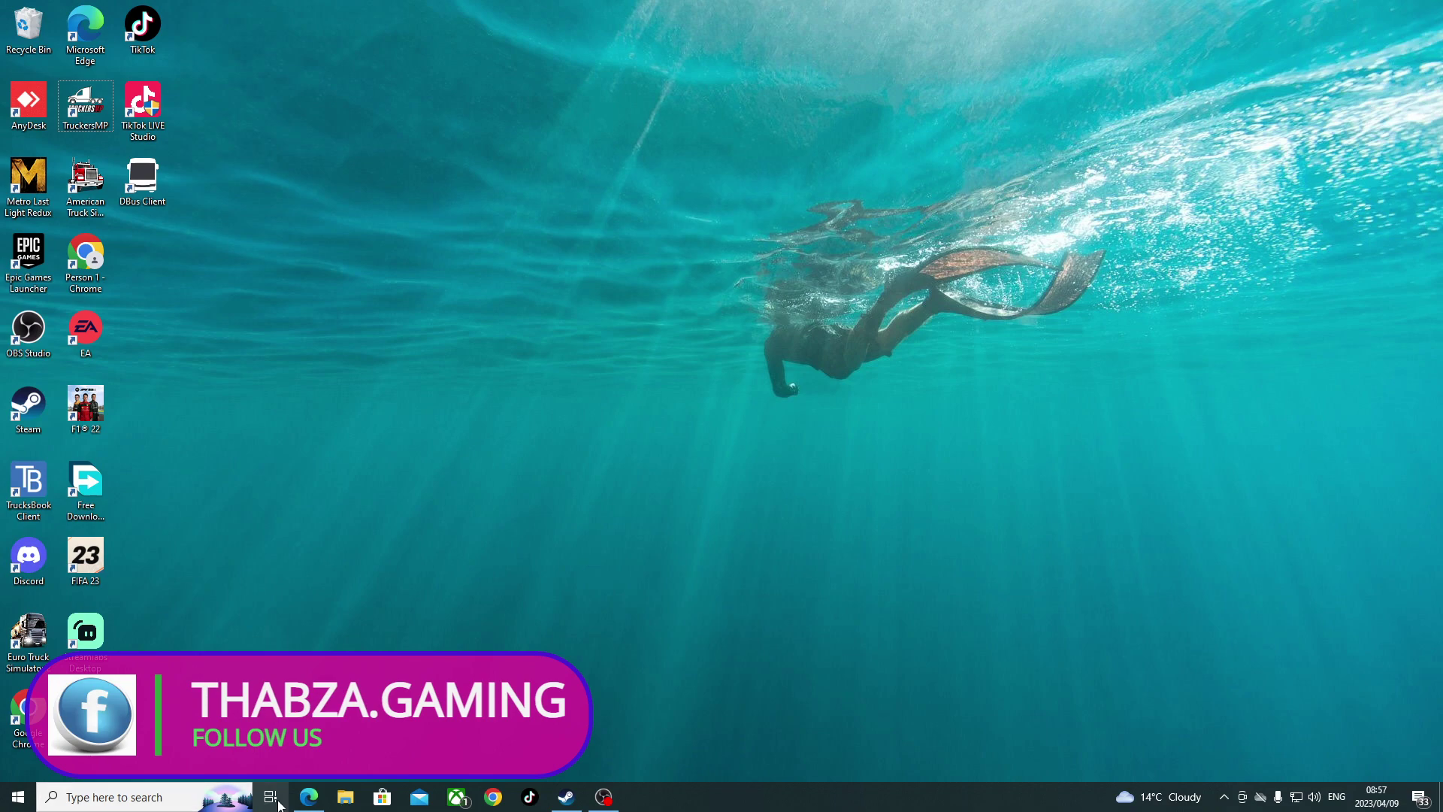
# Step: Open the truckersmp.com website in a fresh Microsoft Edge window
pyautogui.click(323, 804)
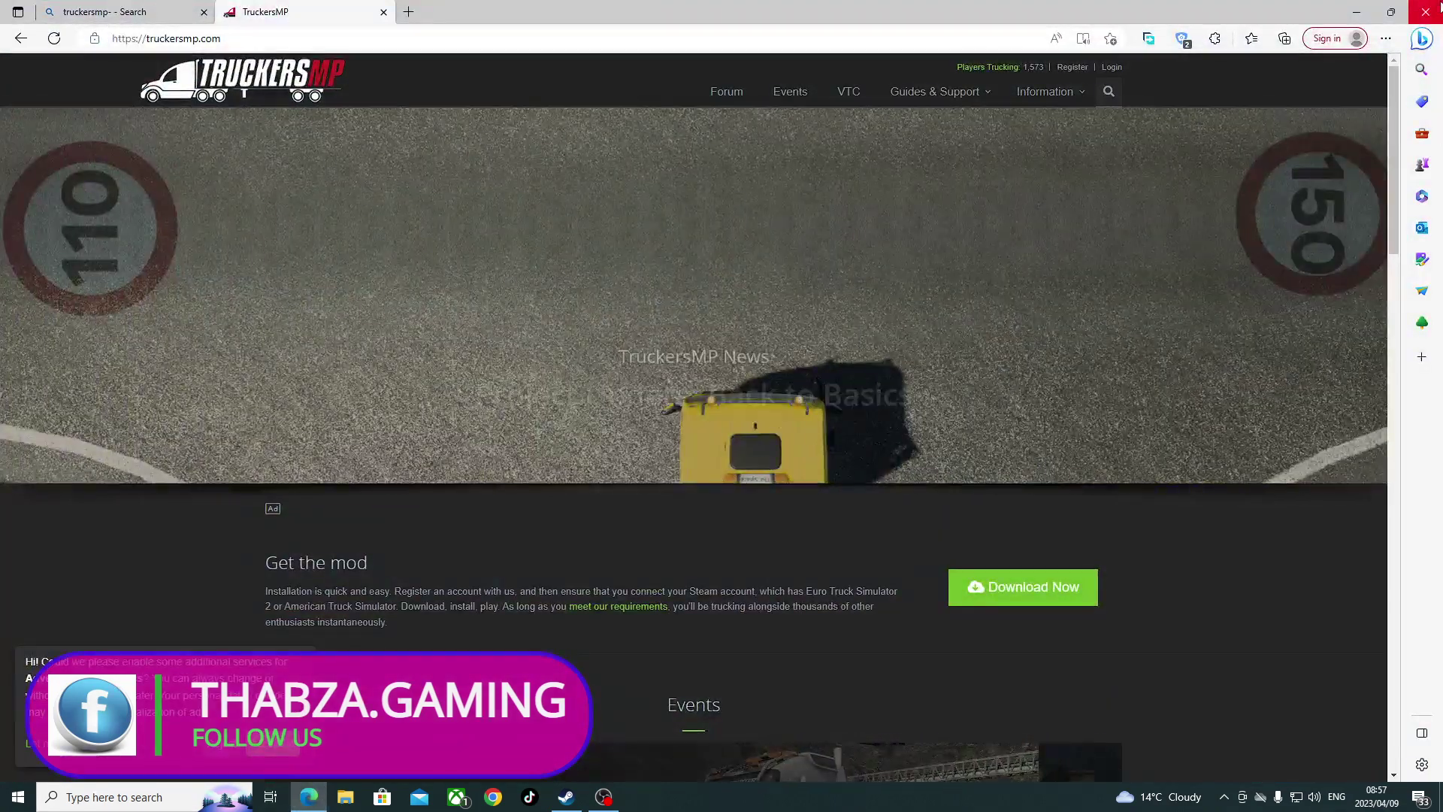
pyautogui.click(1426, 12)
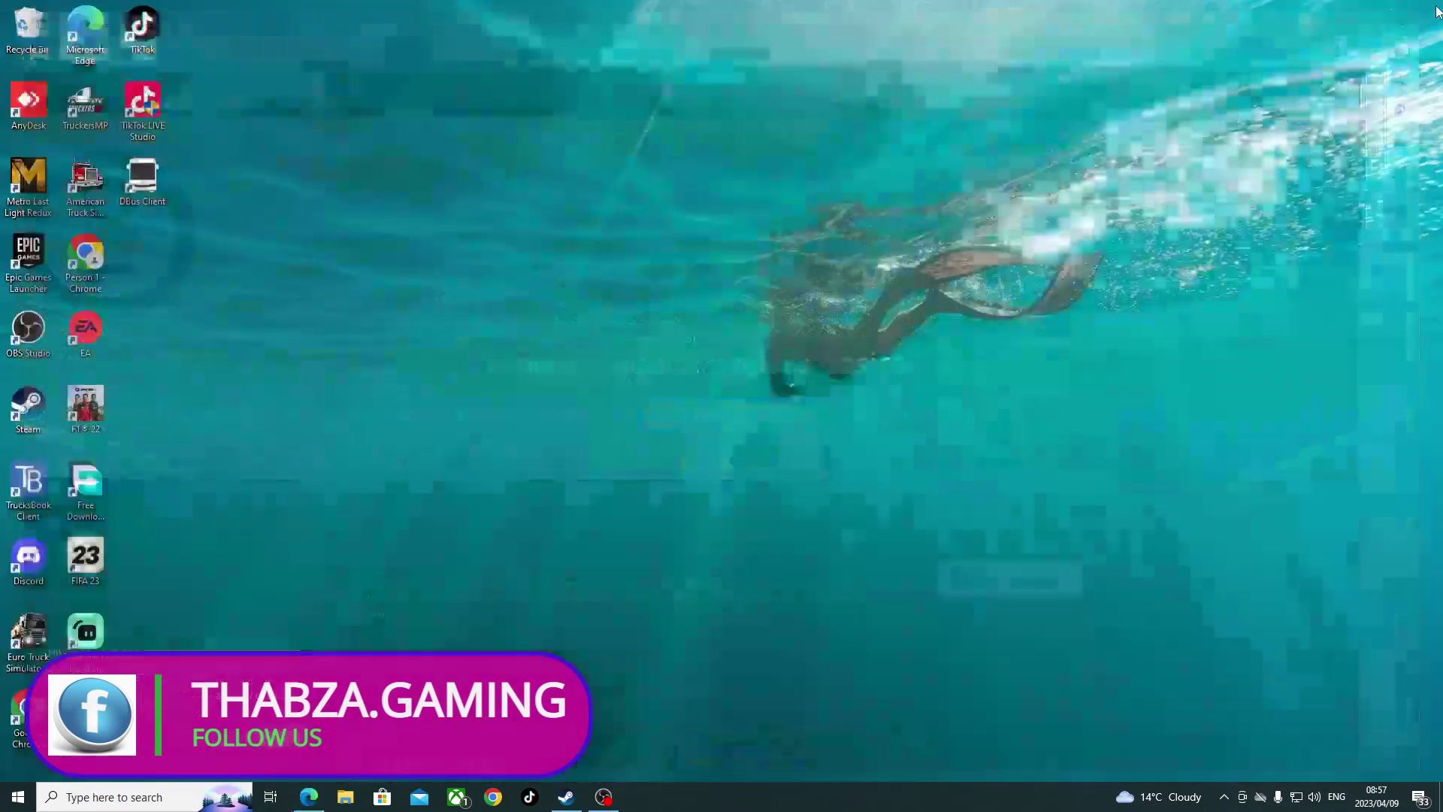
pyautogui.click(312, 798)
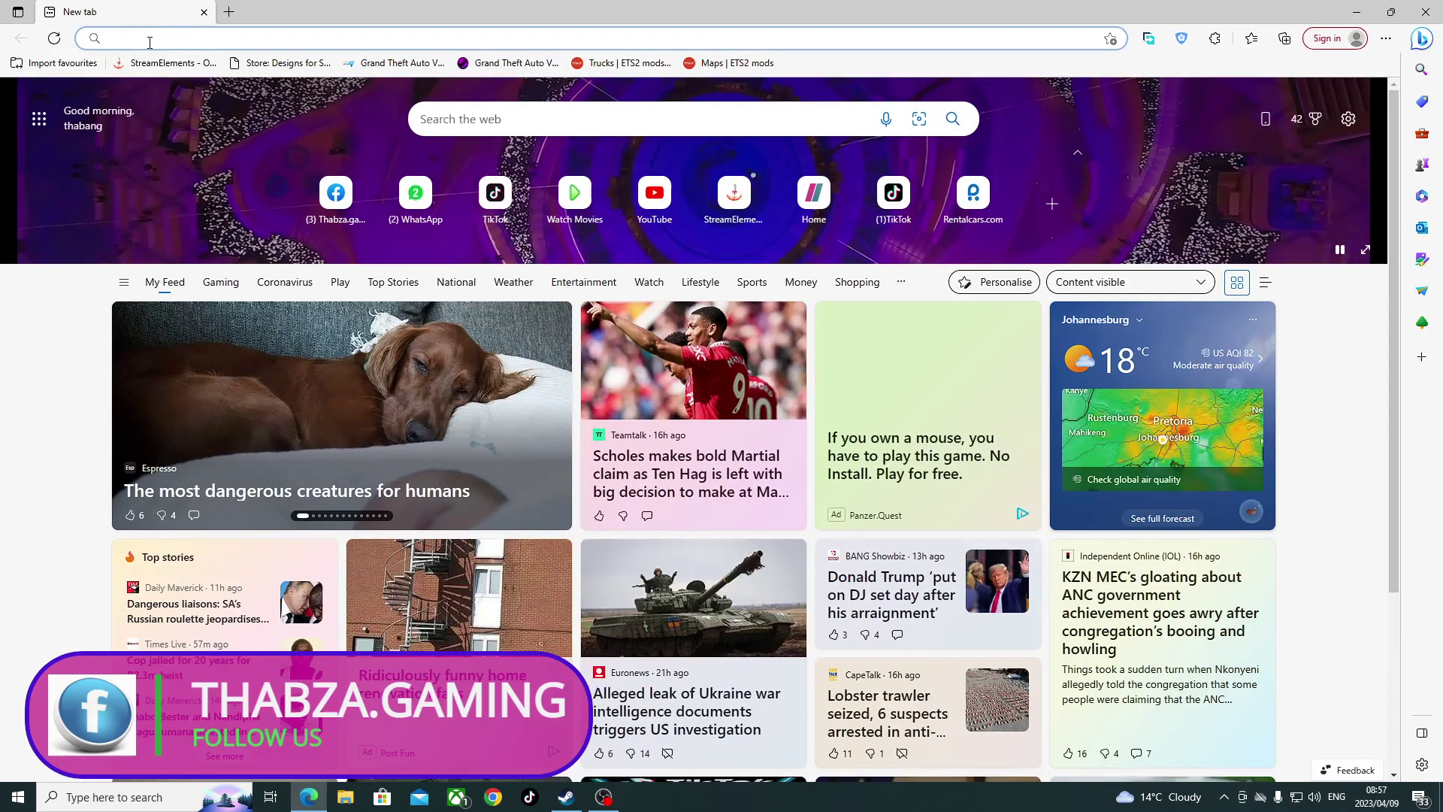
pyautogui.write('trucker')
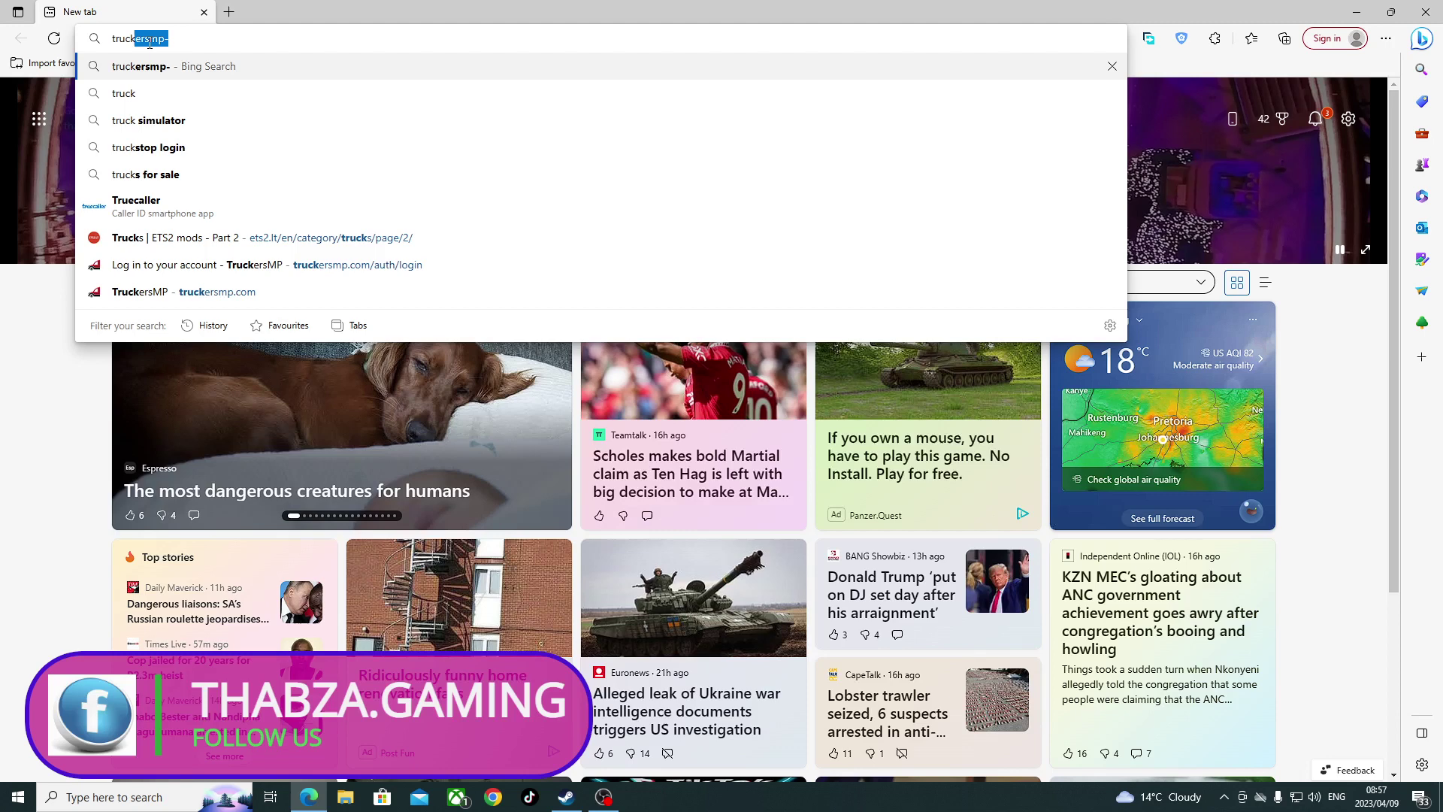
pyautogui.write('smp')
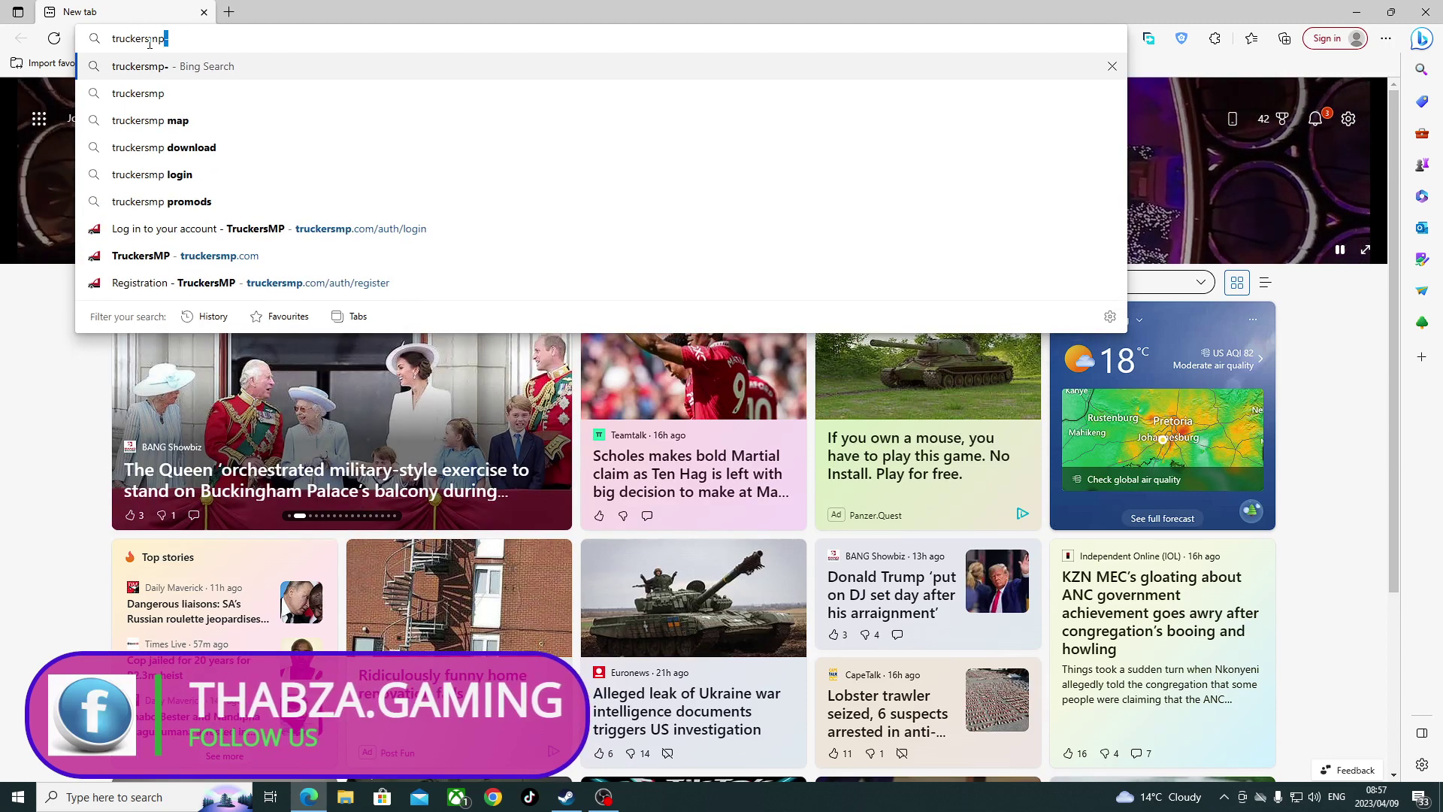
pyautogui.write('.cop')
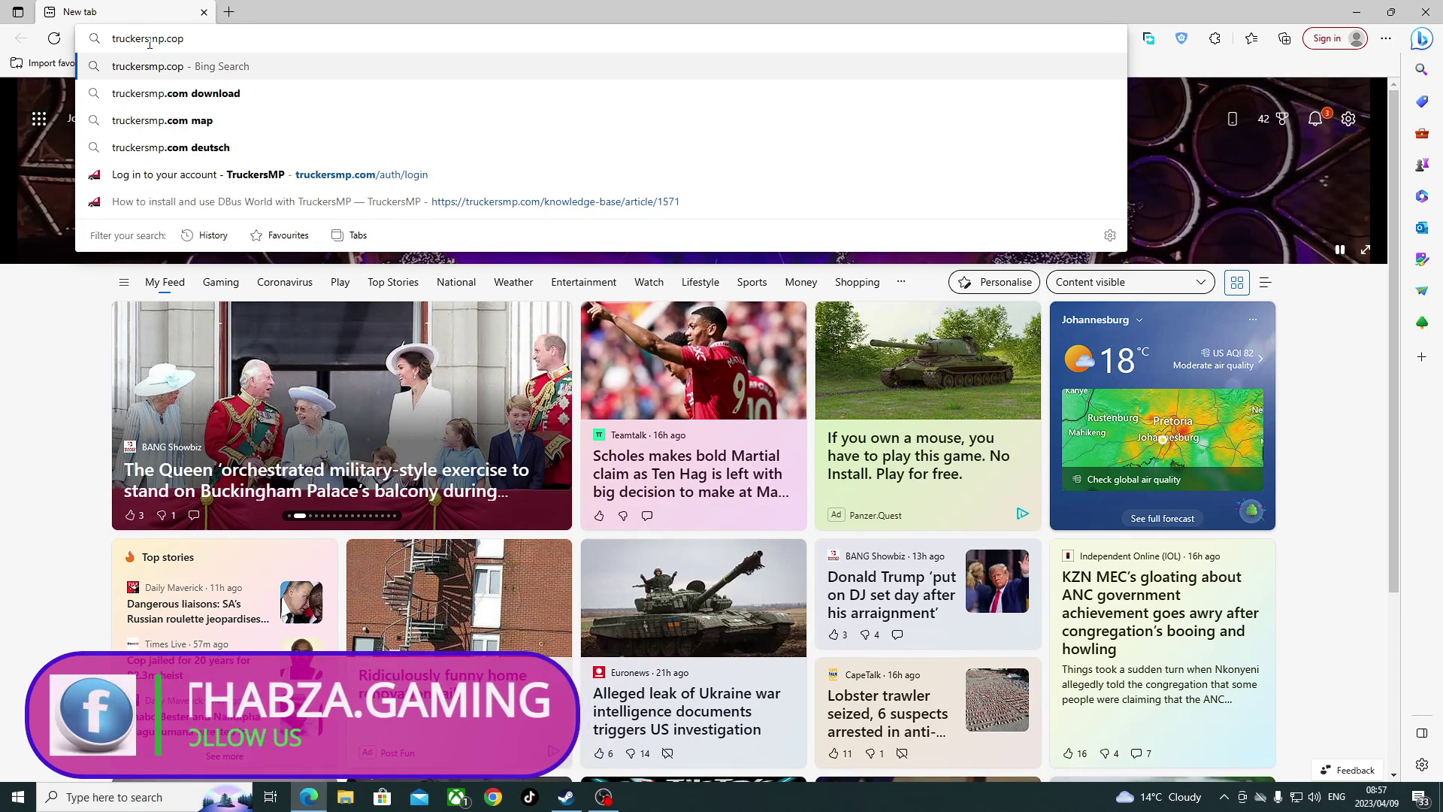
pyautogui.press('BackSpace')
pyautogui.write('m')
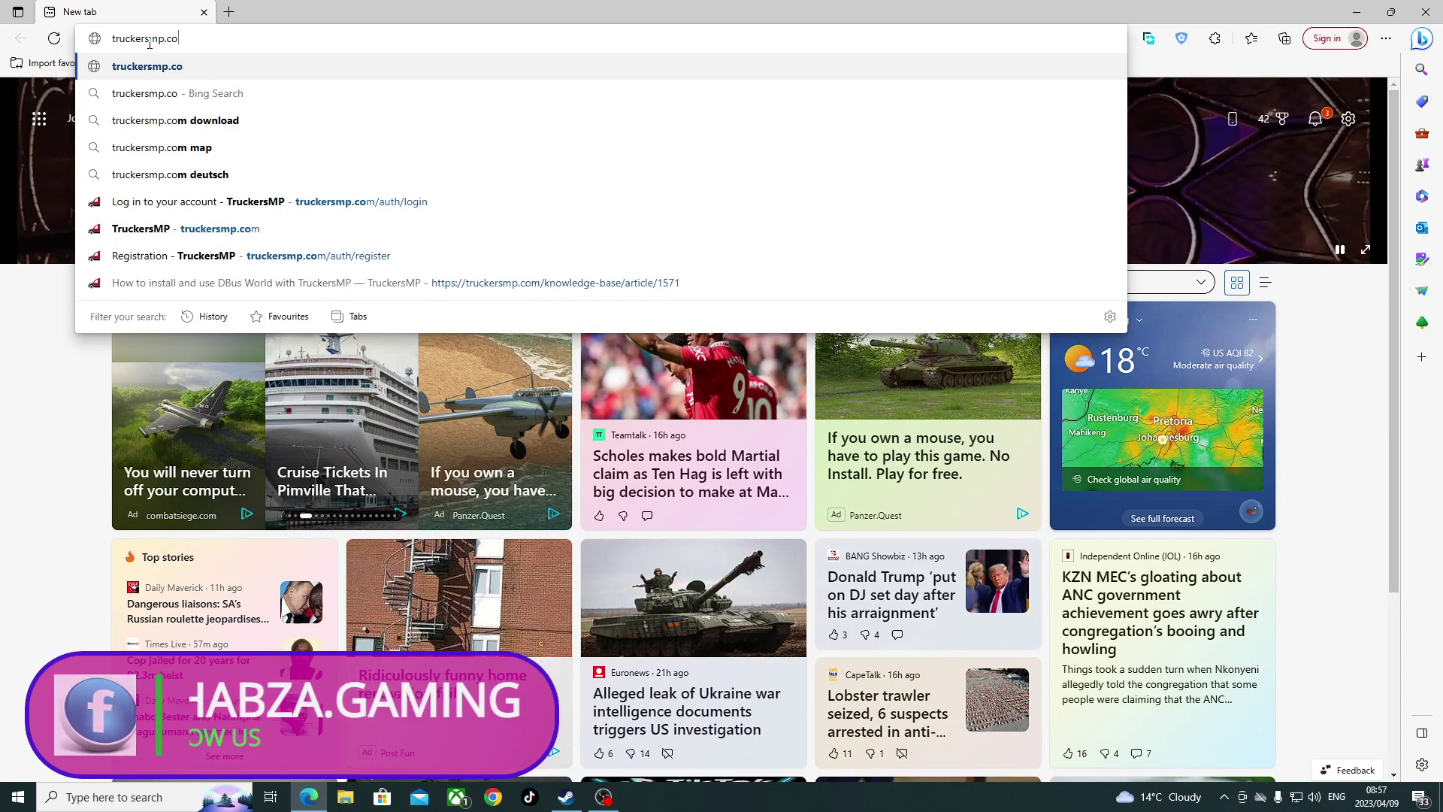
pyautogui.press('Return')
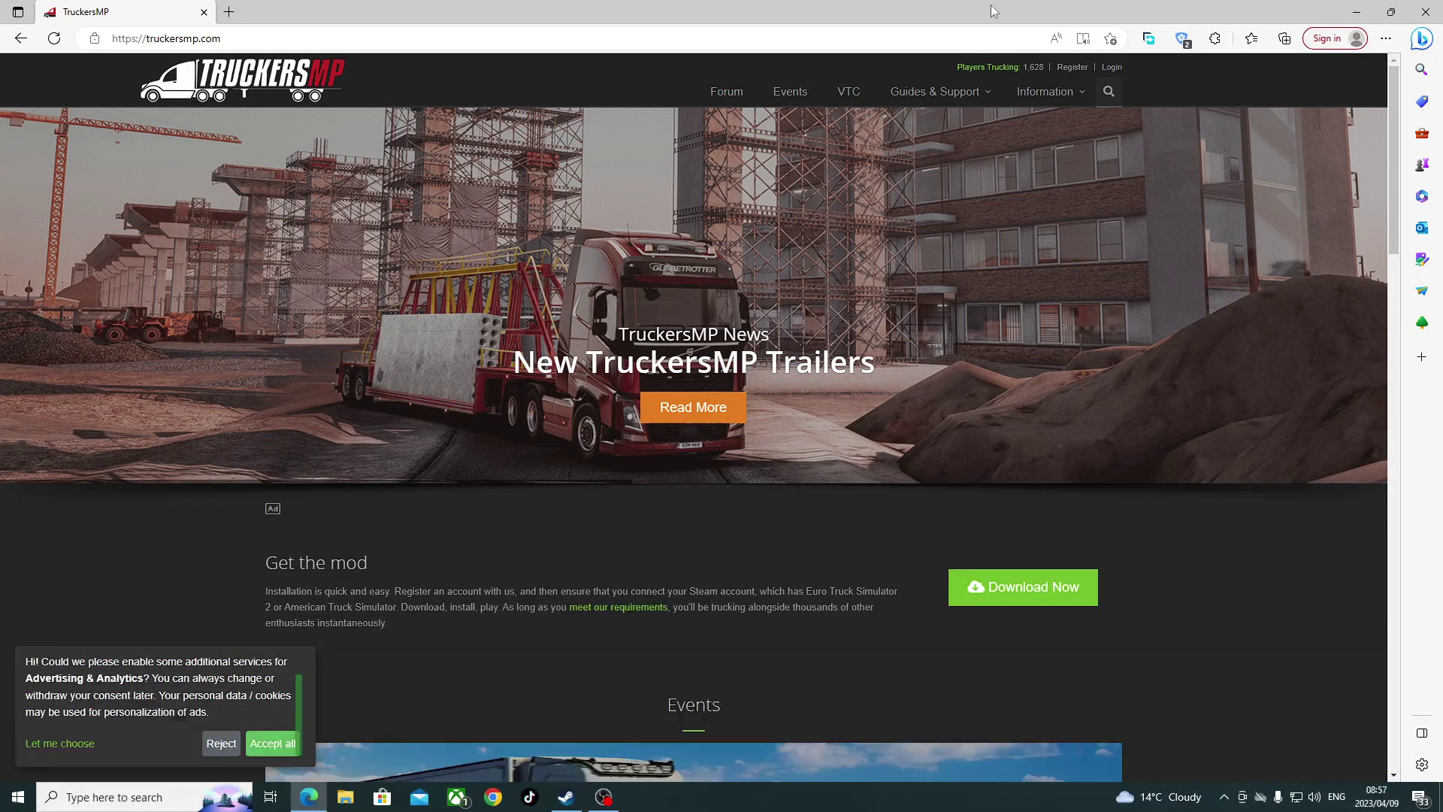
# Step: View the TruckersMP account registration page, then return to the home page and close the browser
pyautogui.click(1071, 68)
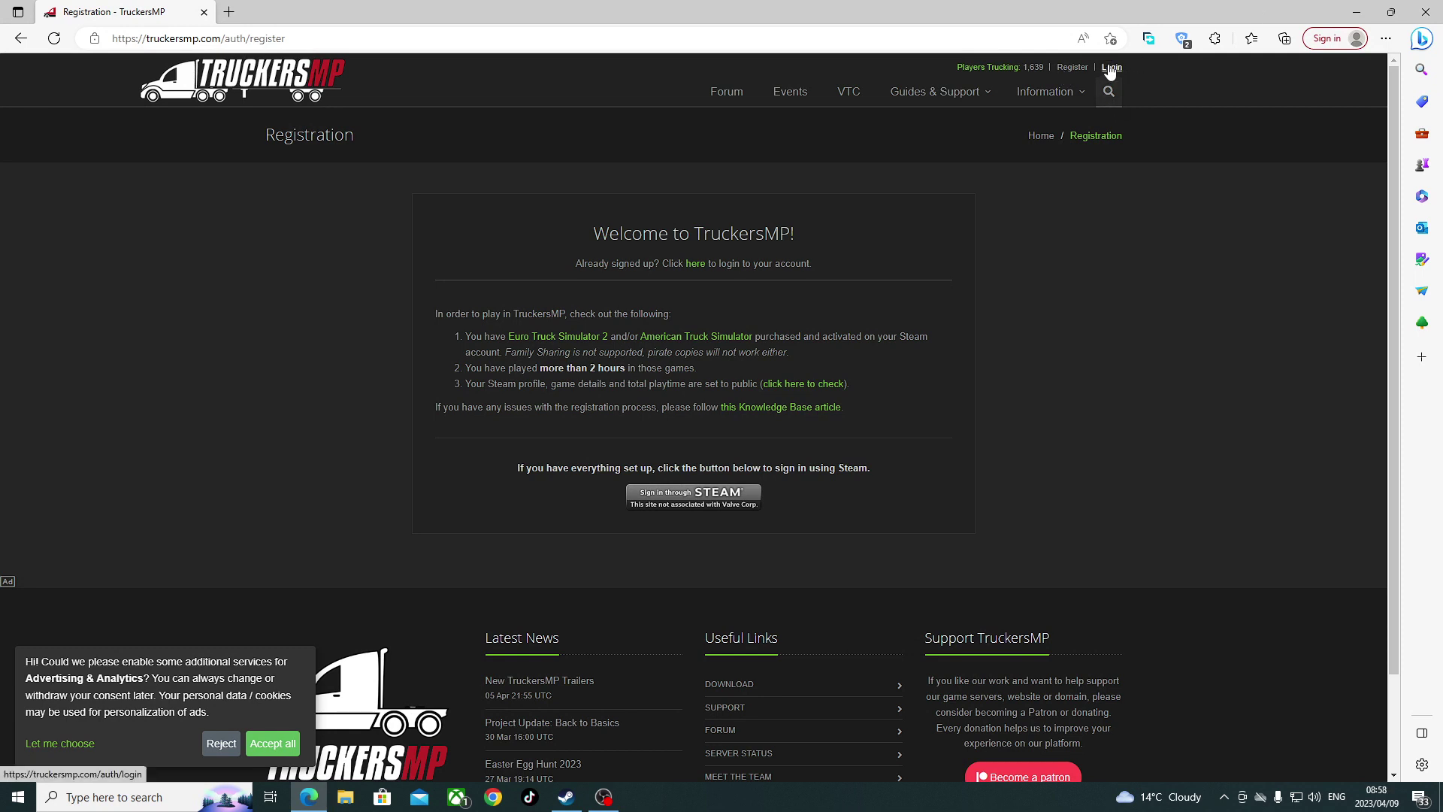
pyautogui.click(21, 39)
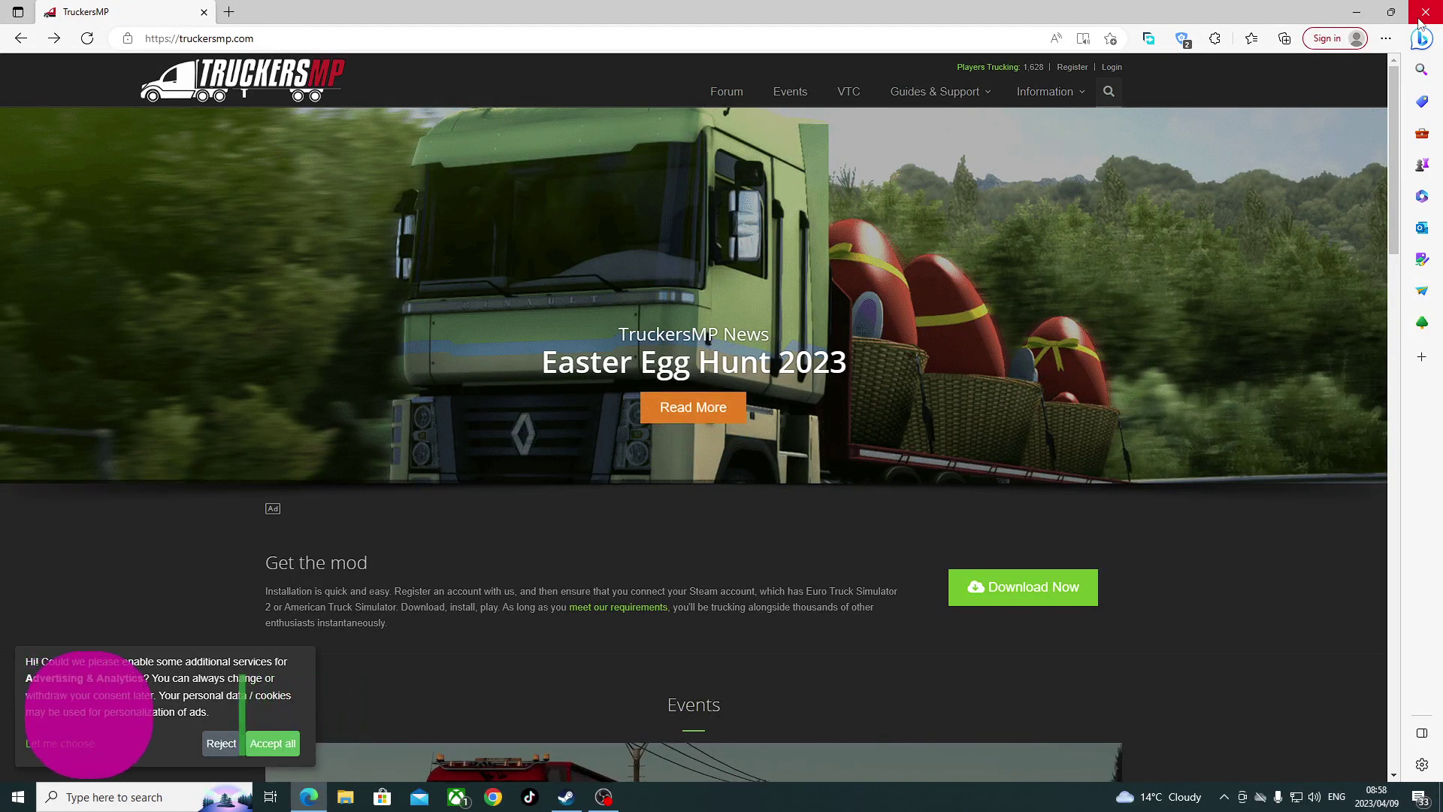
pyautogui.click(1421, 21)
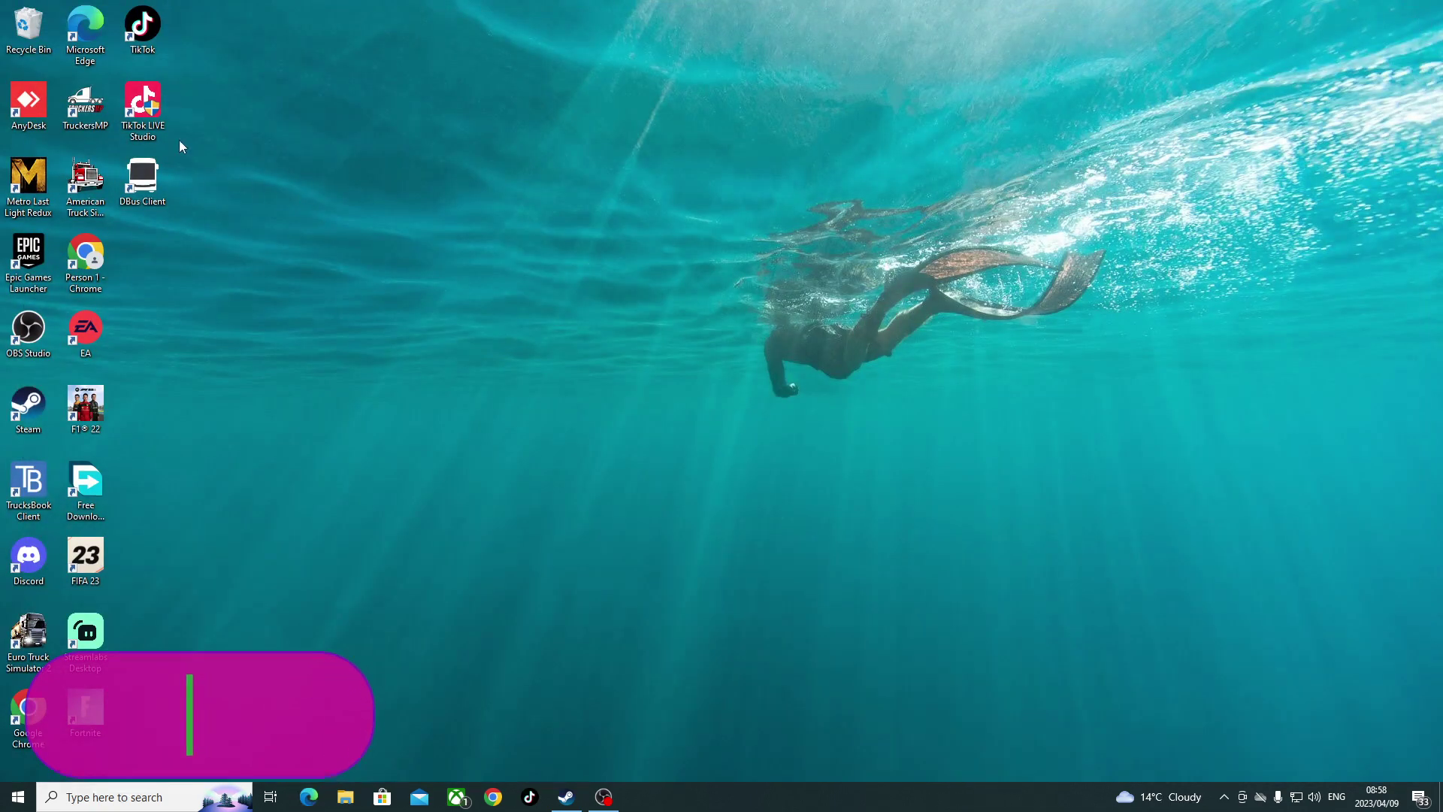
# Step: Start the TruckersMP desktop launcher and open its settings
pyautogui.doubleClick(85, 107)
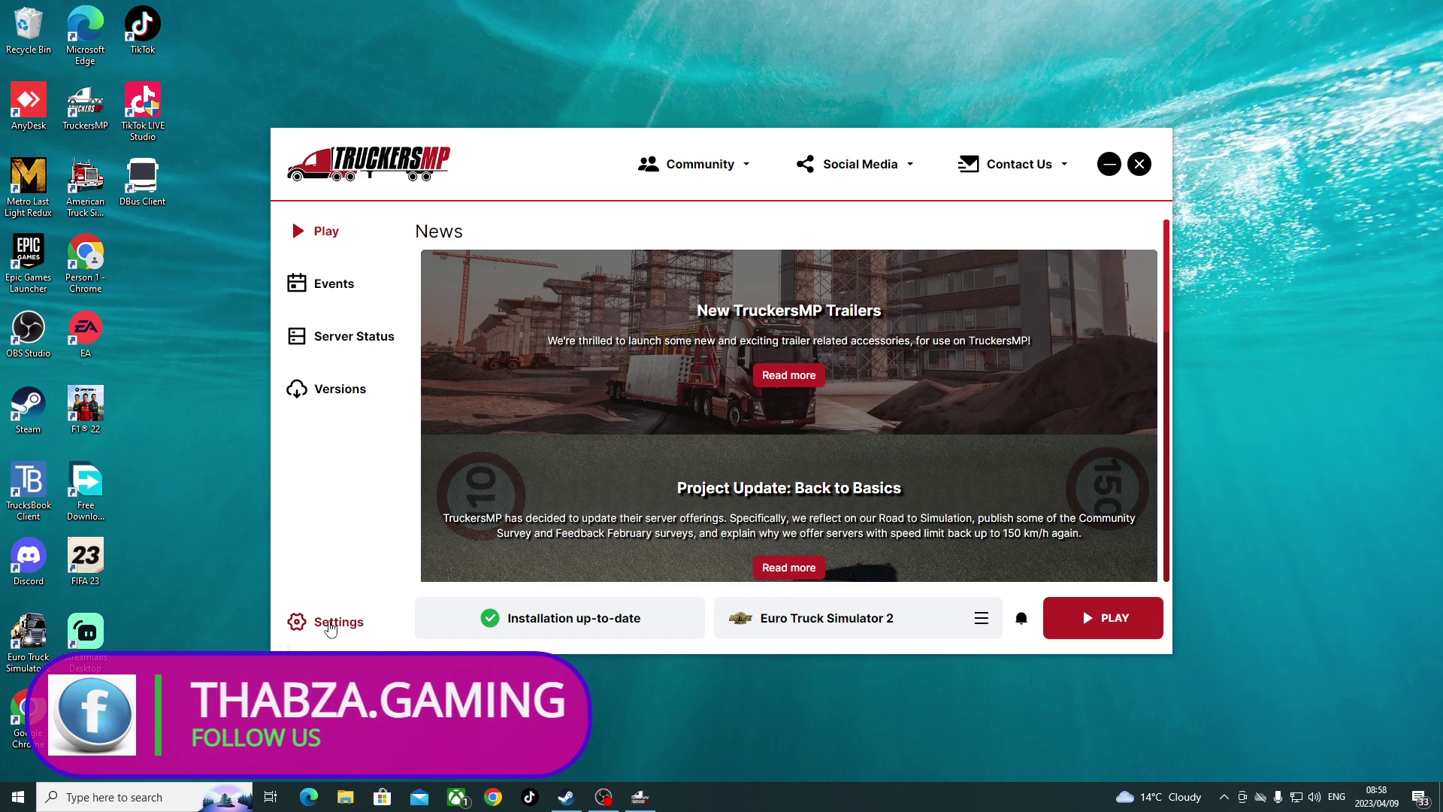
pyautogui.click(331, 627)
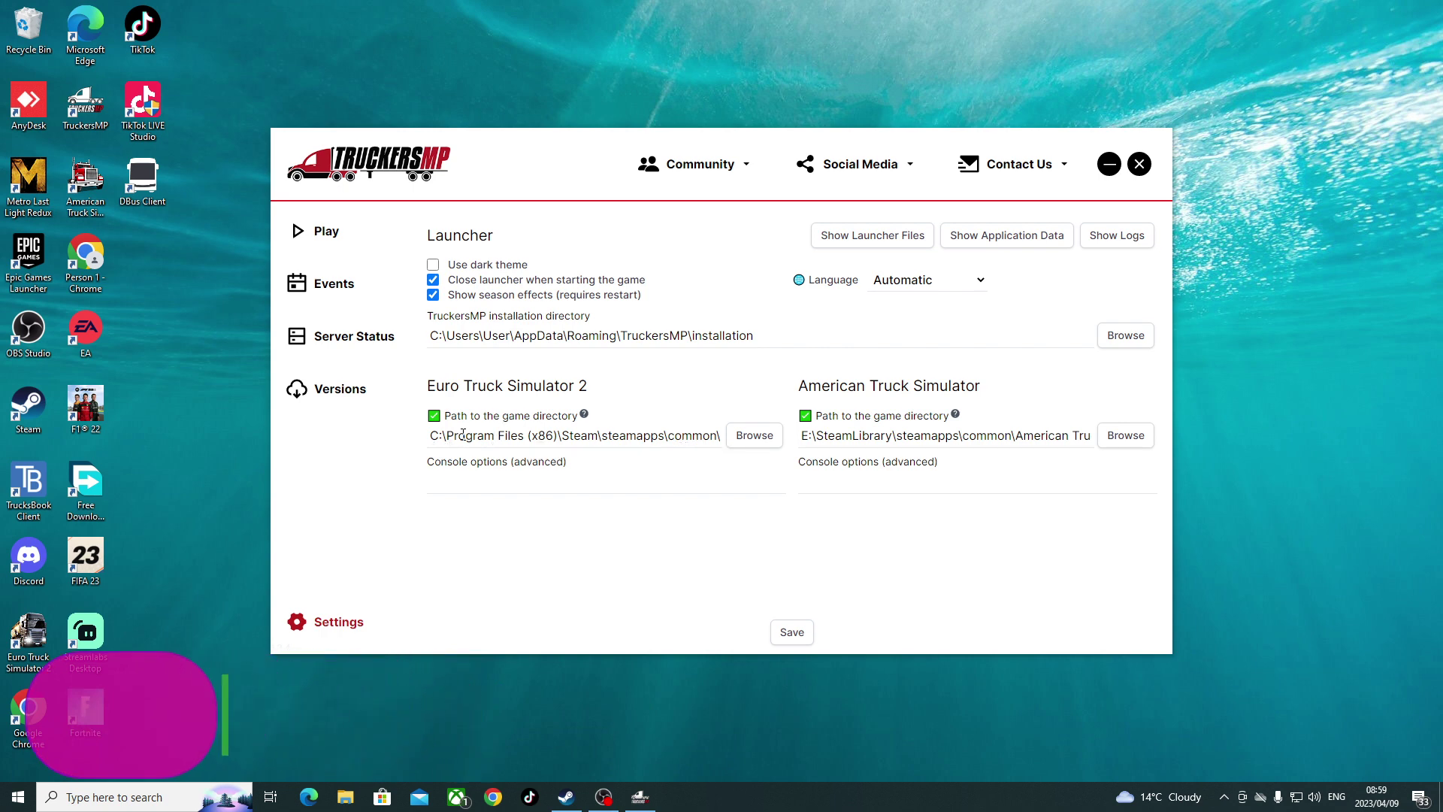
# Step: Browse for the Euro Truck Simulator 2 game directory, going to Program Files (x86) on Local Disk (C:)
pyautogui.click(753, 440)
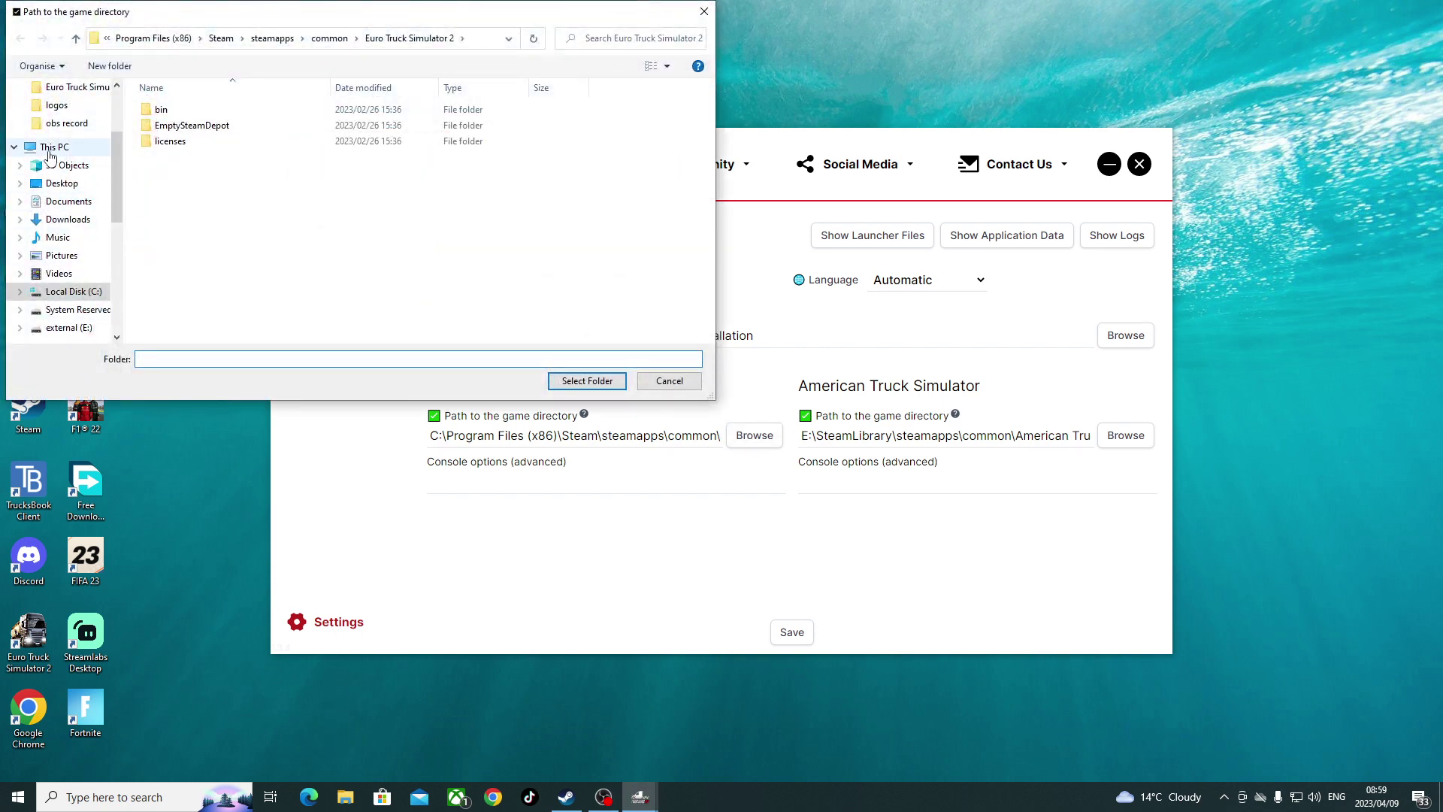
pyautogui.click(52, 148)
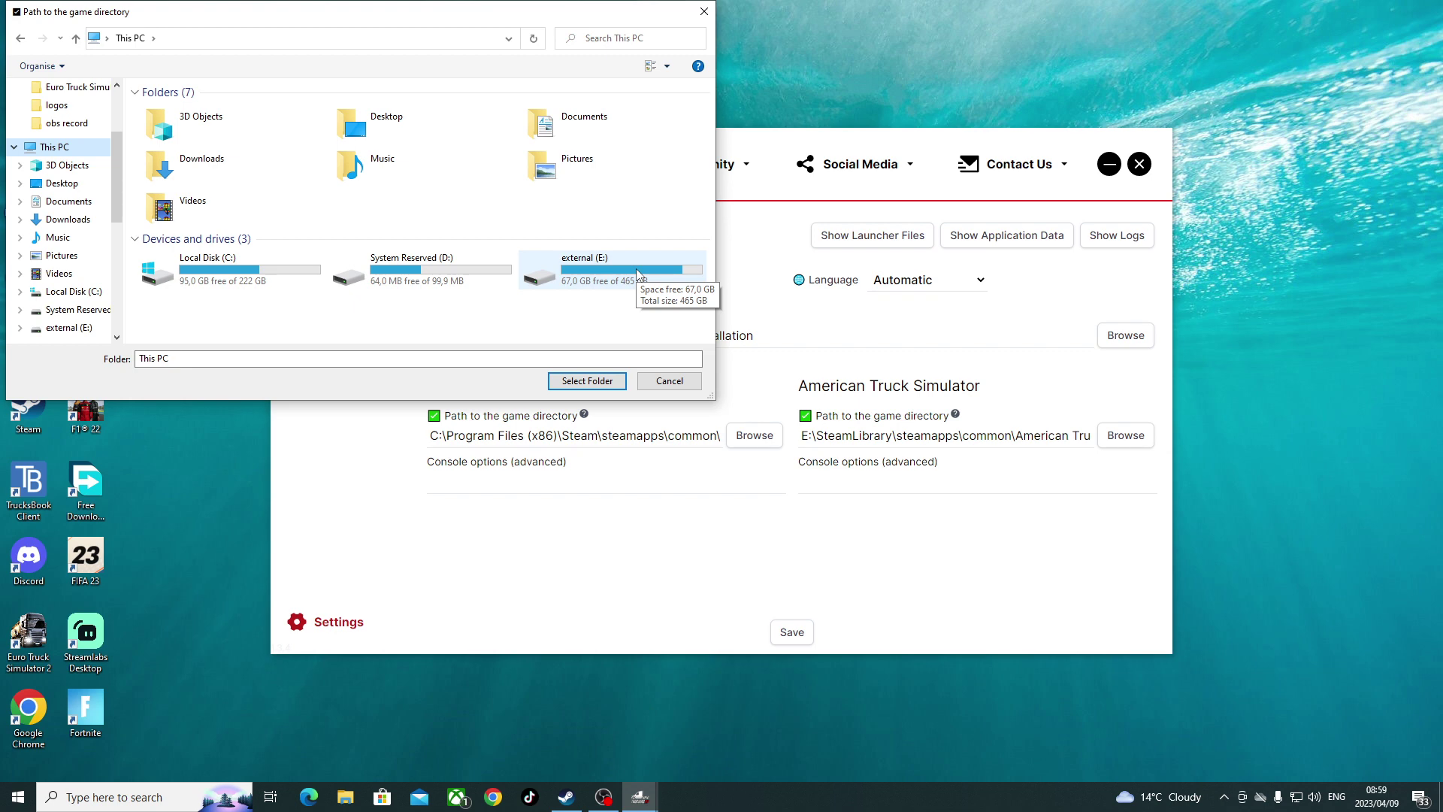
pyautogui.doubleClick(199, 277)
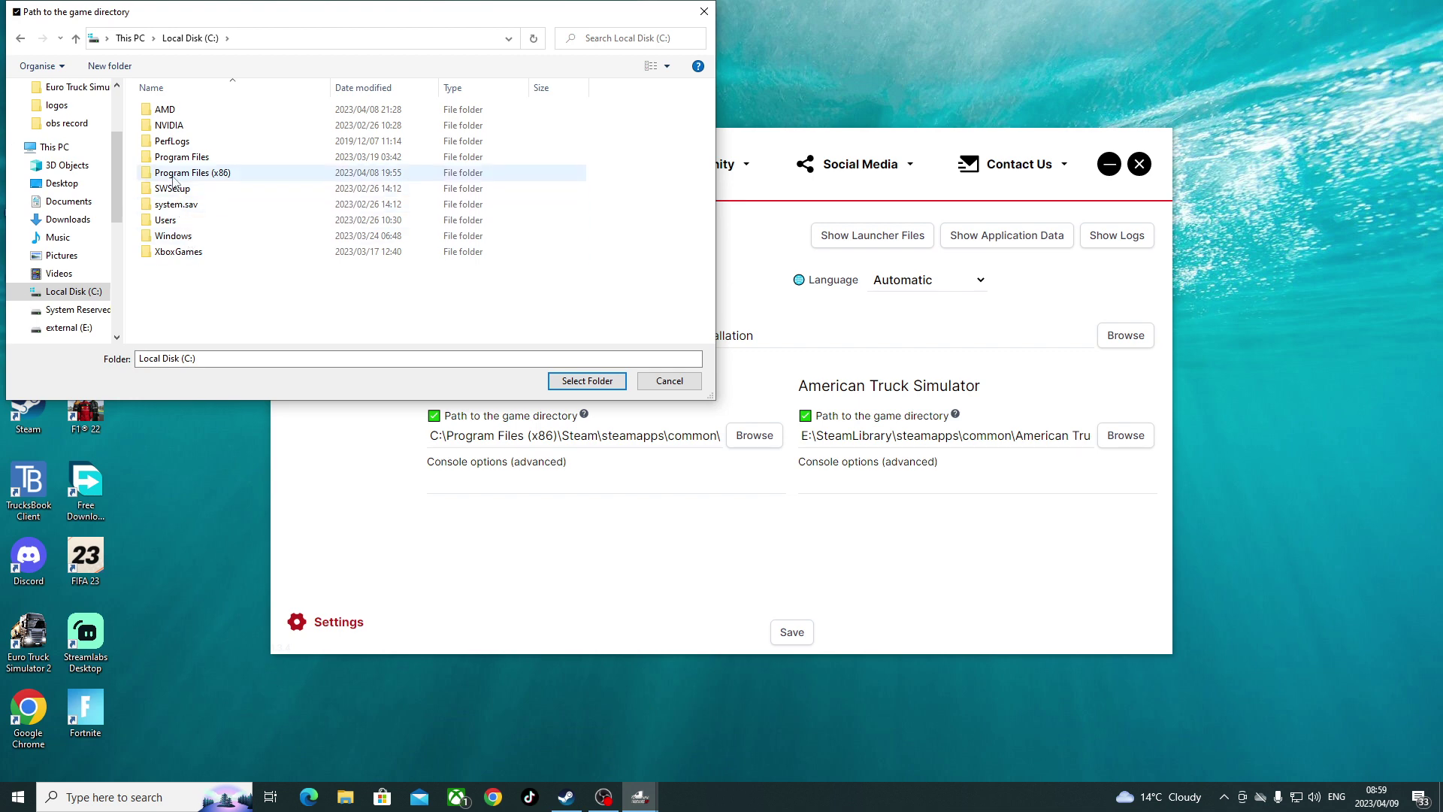
pyautogui.doubleClick(181, 175)
pyautogui.doubleClick(181, 179)
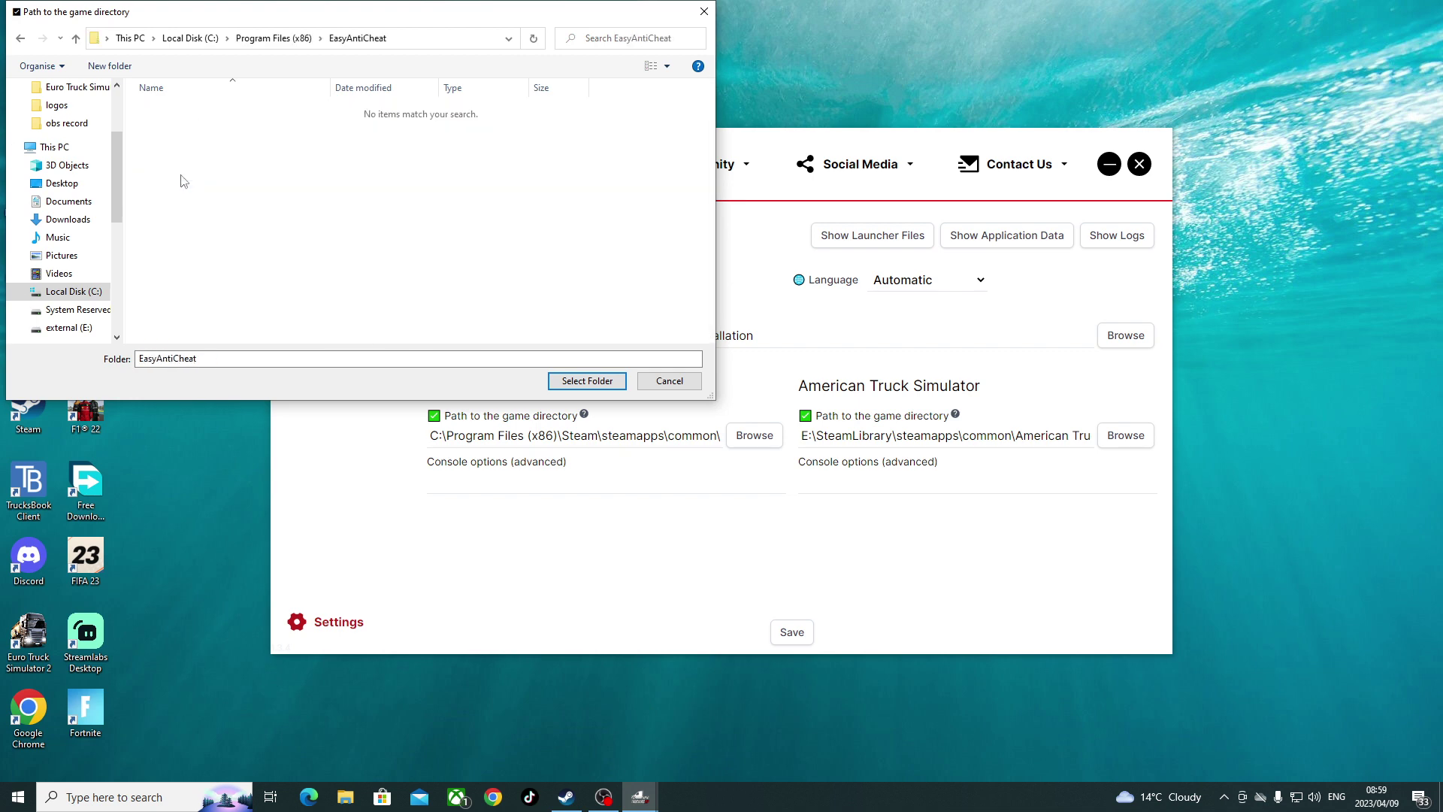
pyautogui.click(76, 38)
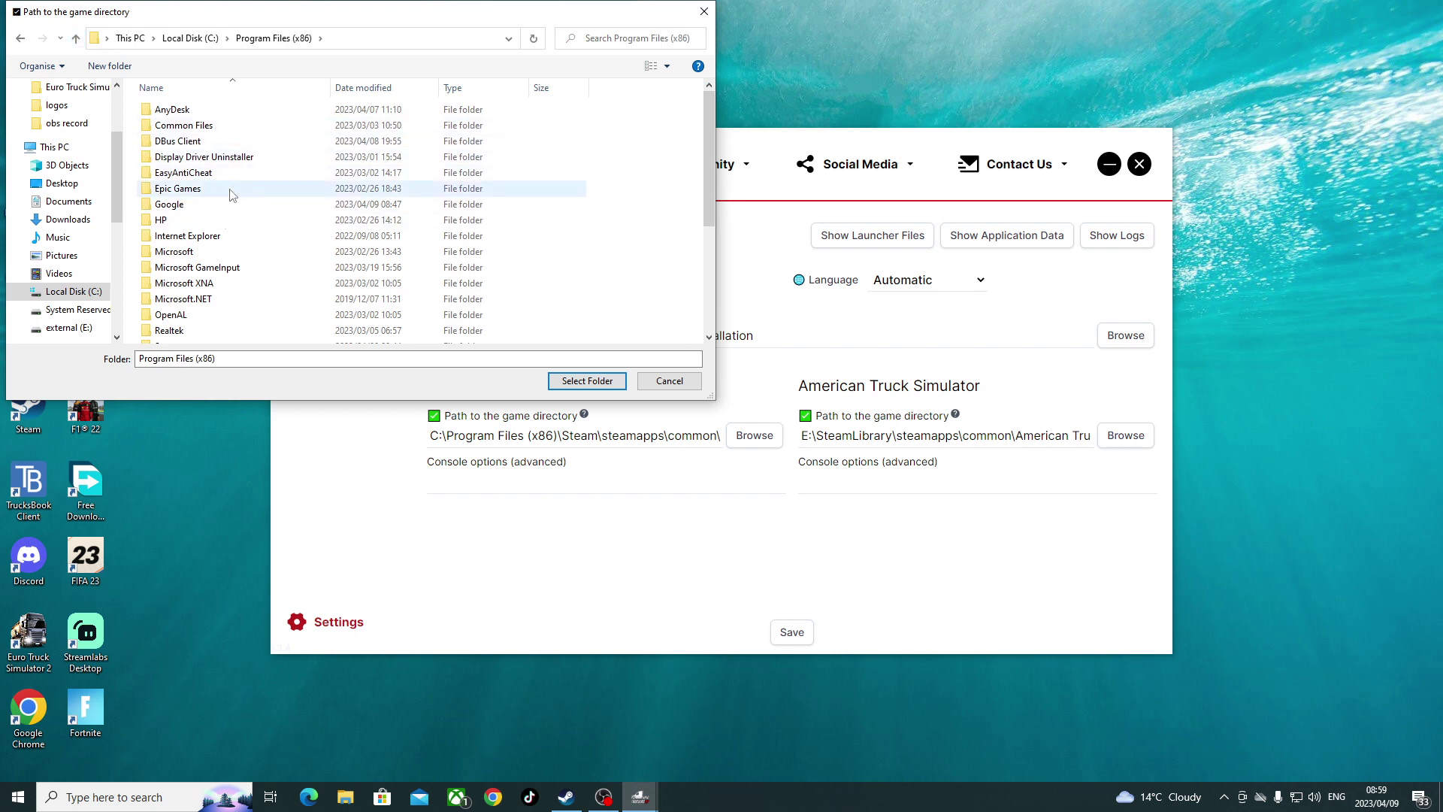
# Step: Go into the Steam\steamapps\common folder inside Program Files (x86)
pyautogui.scroll(-3, 223, 214)
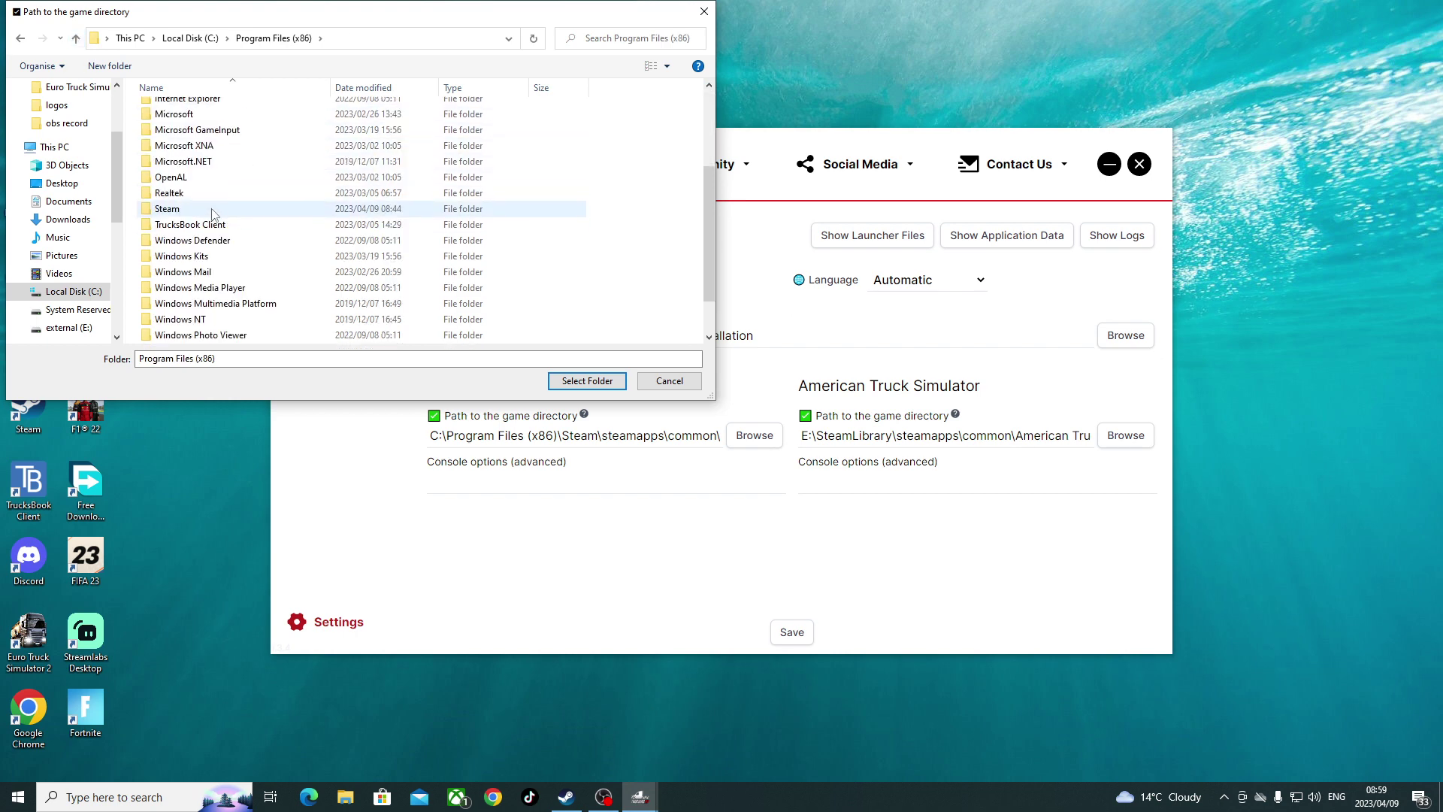
pyautogui.click(173, 211)
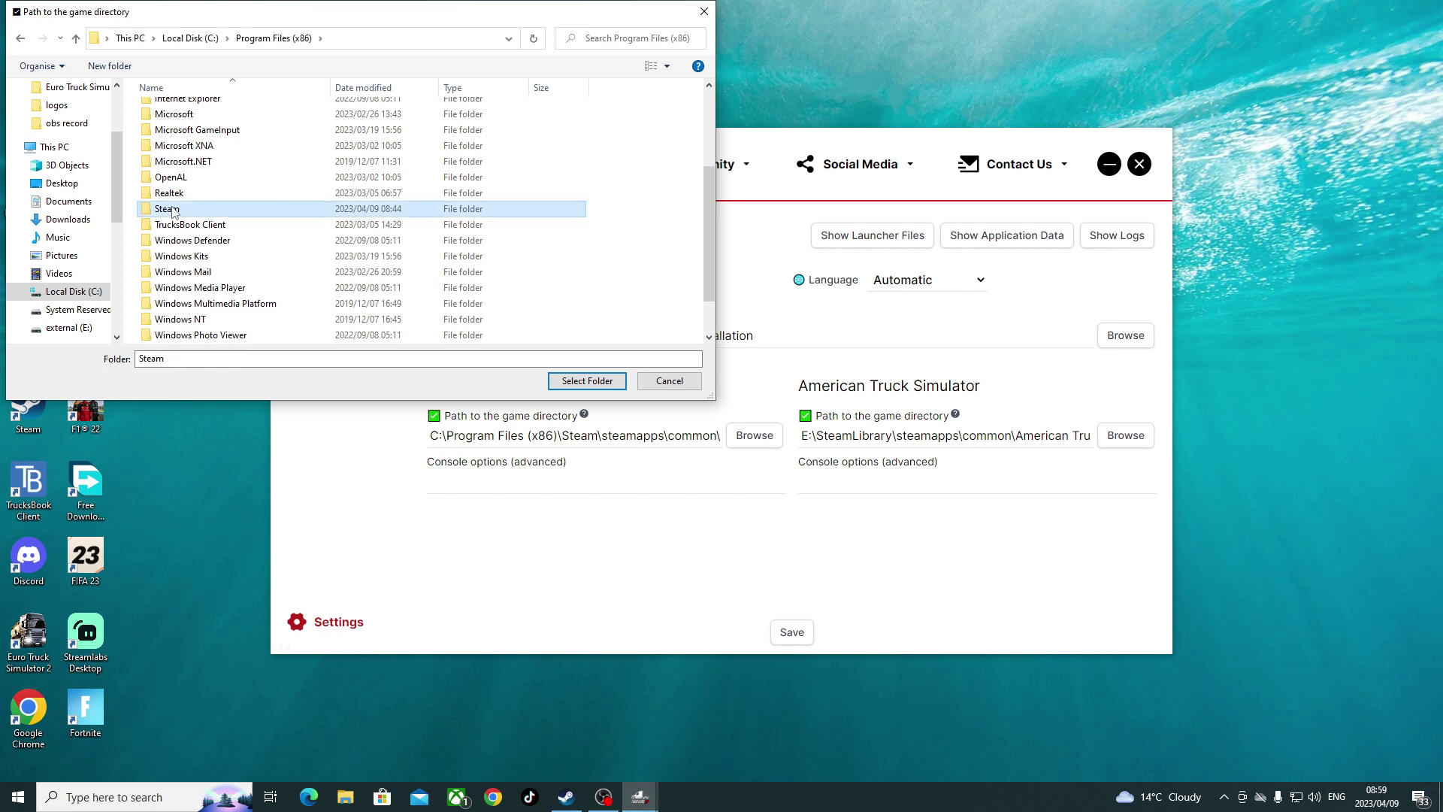
pyautogui.doubleClick(173, 211)
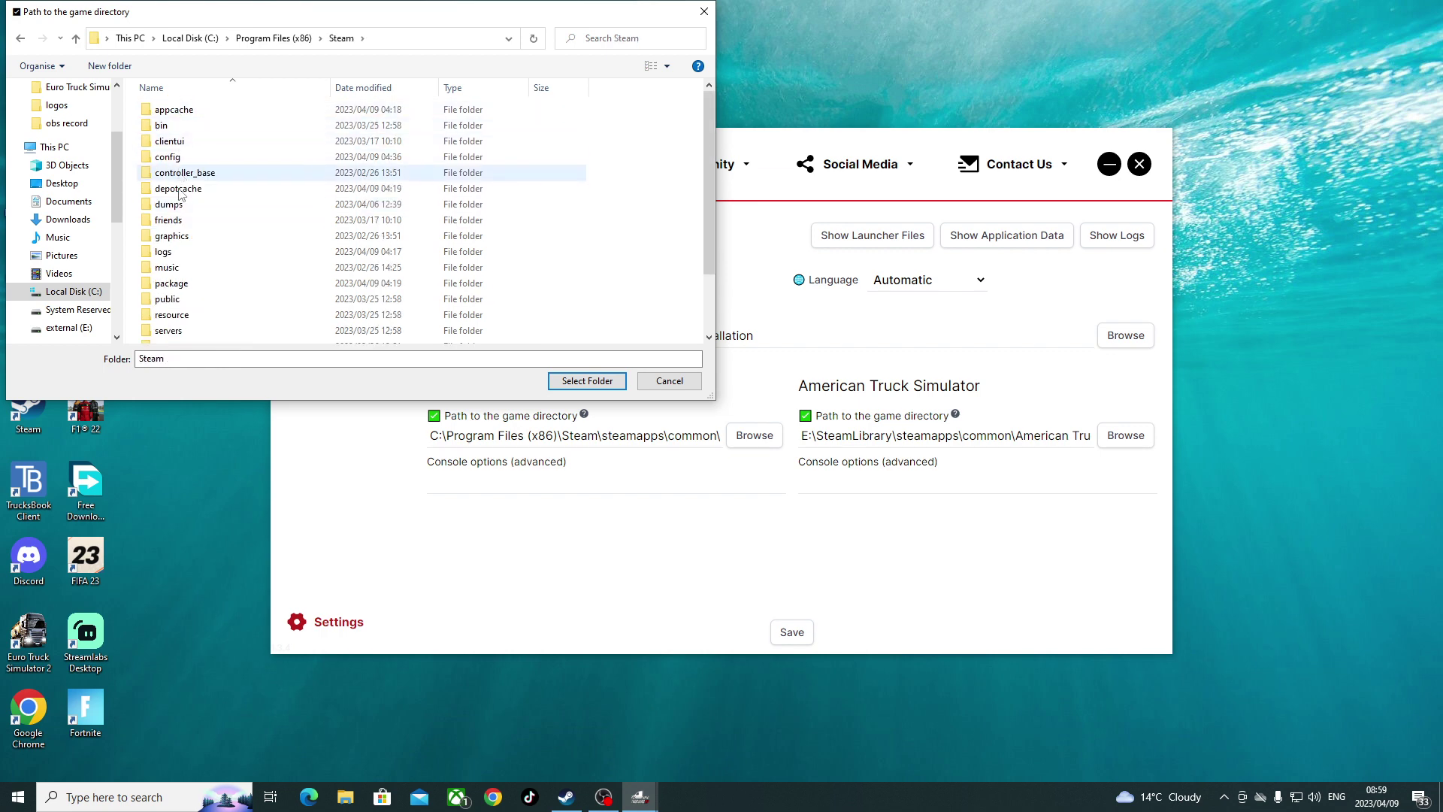
pyautogui.scroll(-2, 175, 174)
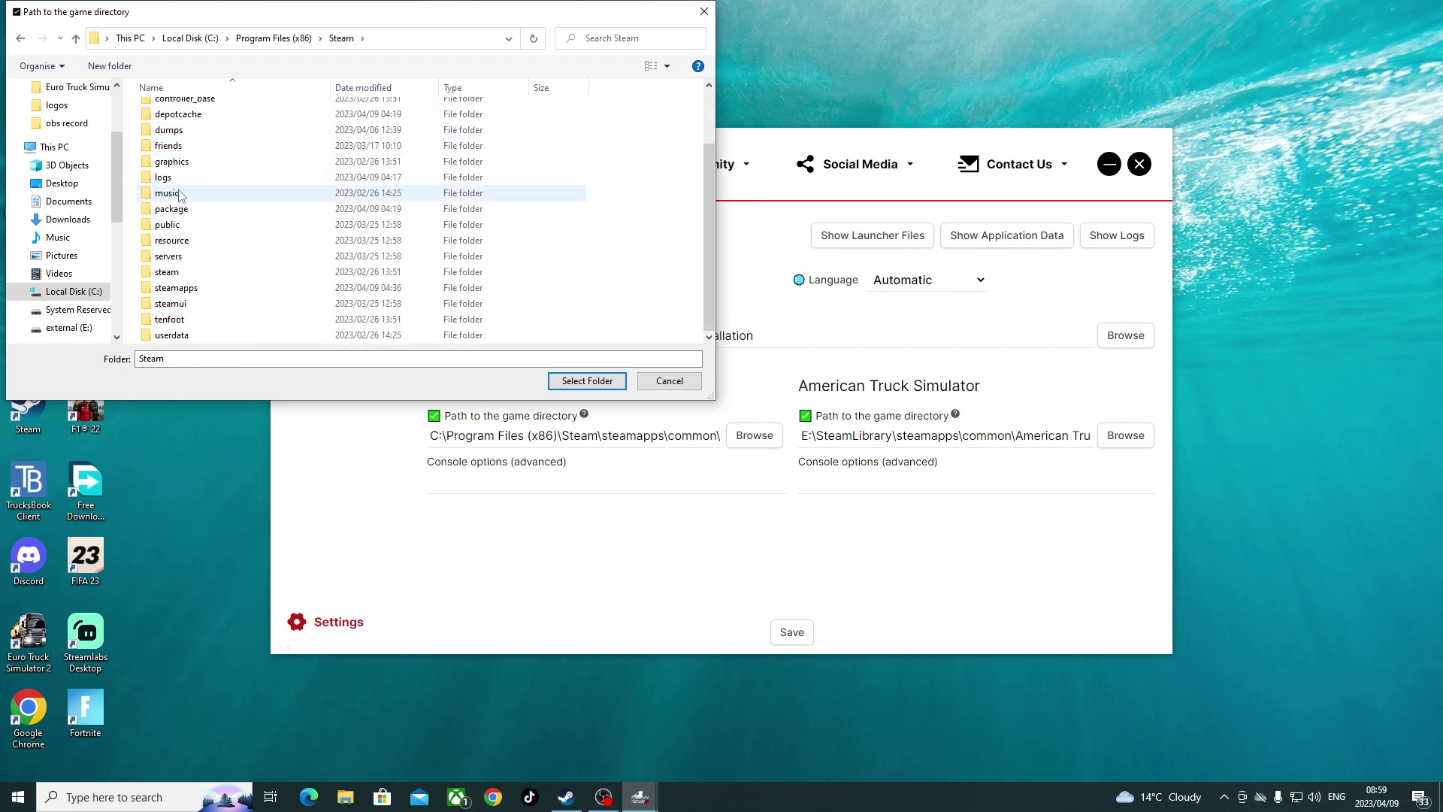
pyautogui.doubleClick(167, 290)
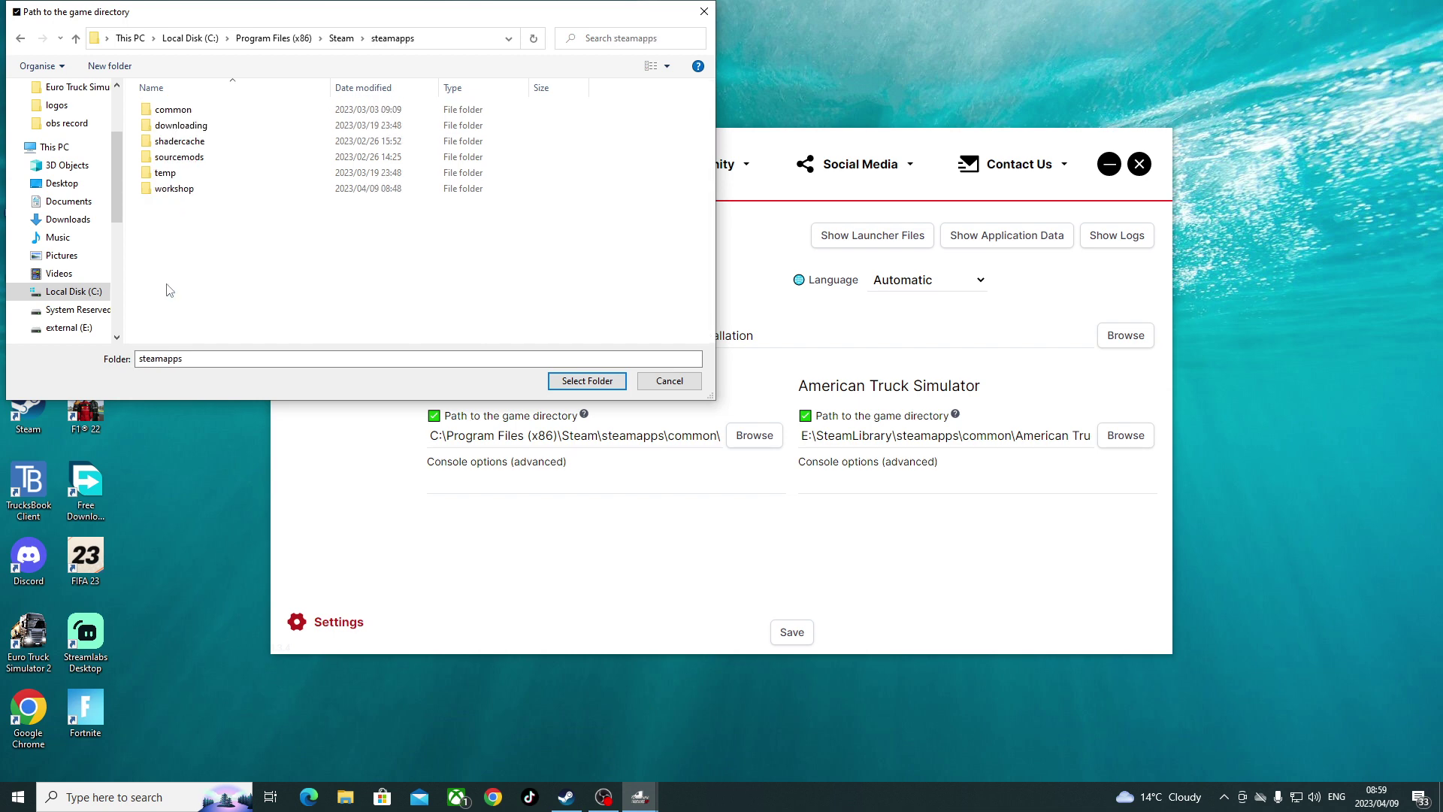
pyautogui.doubleClick(174, 111)
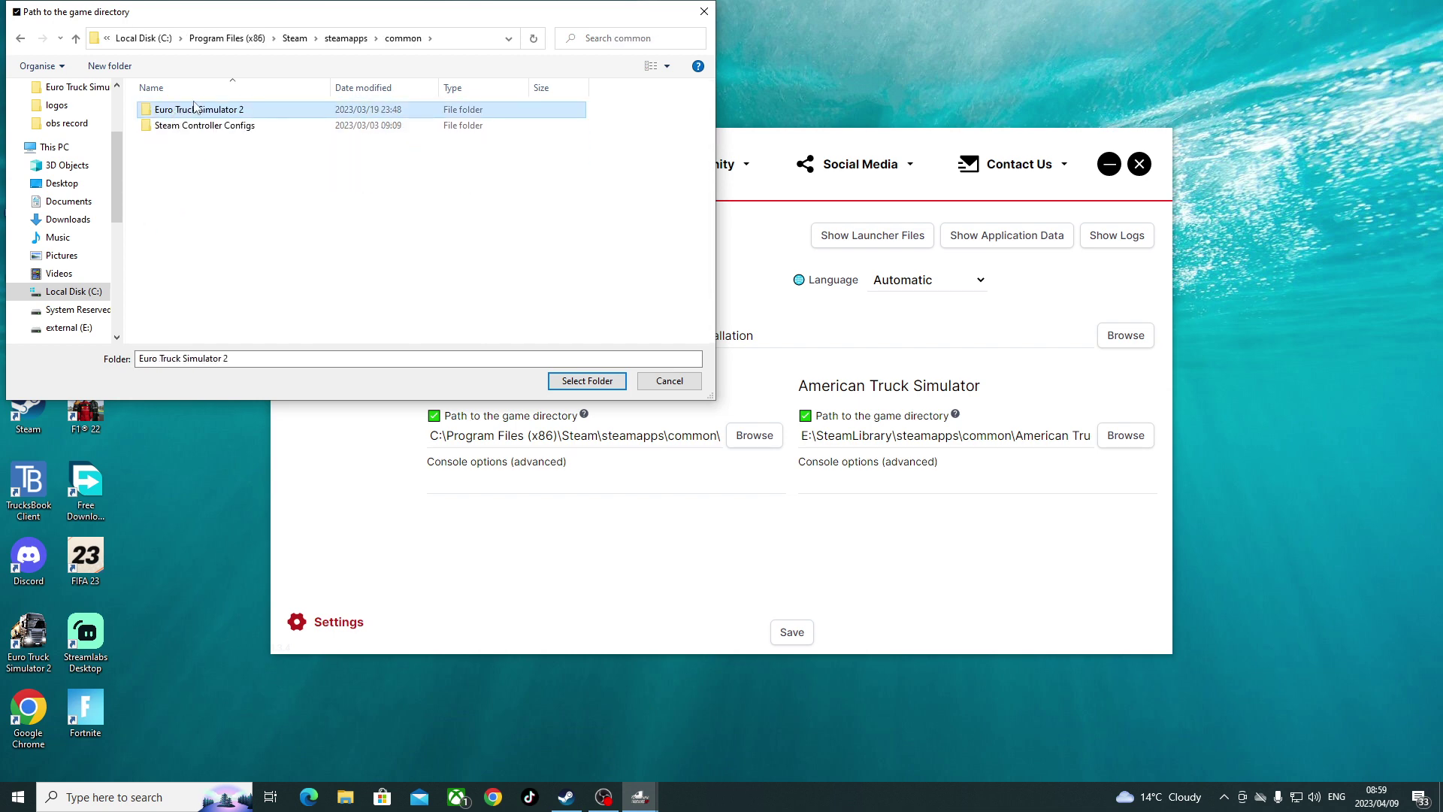
# Step: Set the Euro Truck Simulator 2 game path to the Euro Truck Simulator 2 folder inside common
pyautogui.click(193, 111)
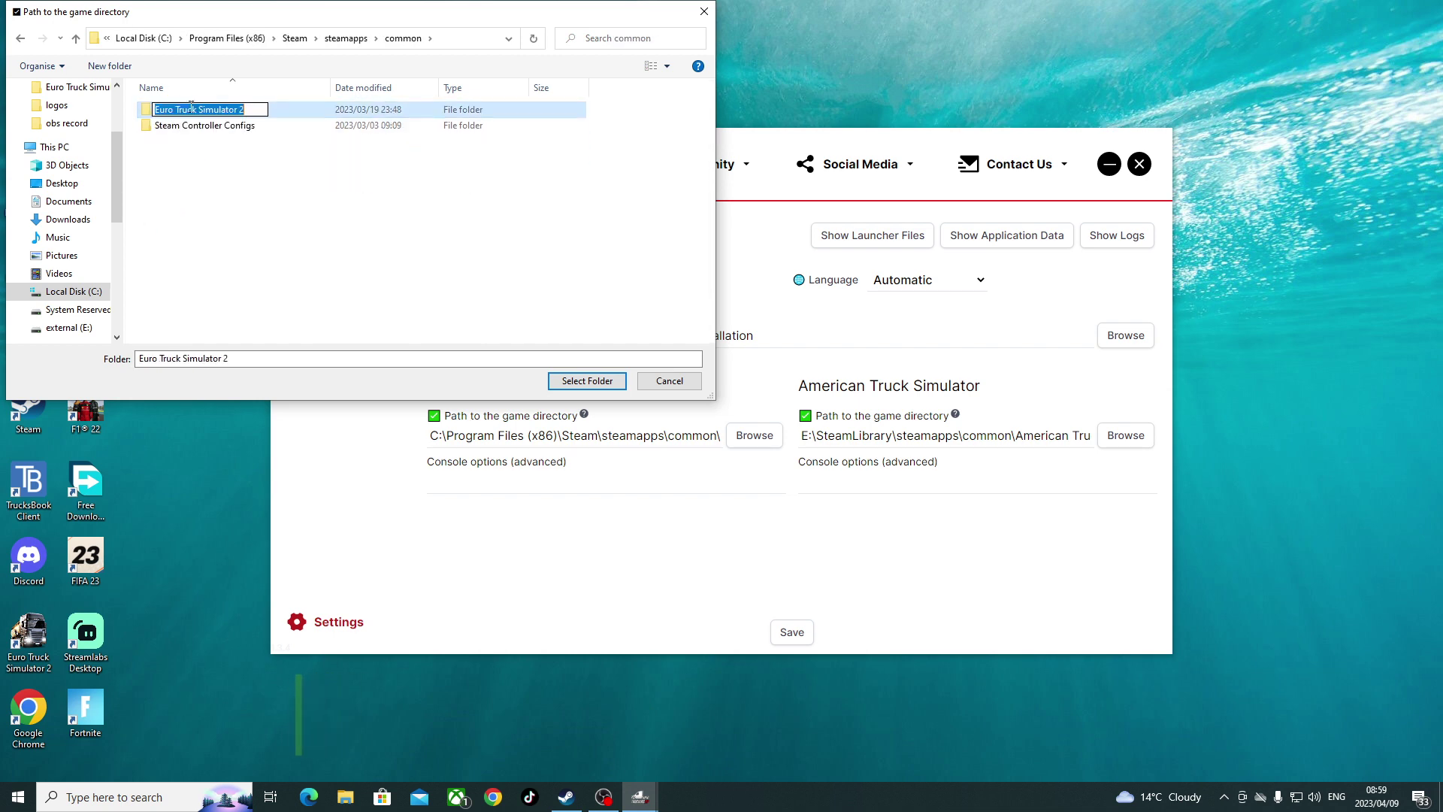
pyautogui.click(271, 204)
pyautogui.click(194, 106)
pyautogui.doubleClick(194, 107)
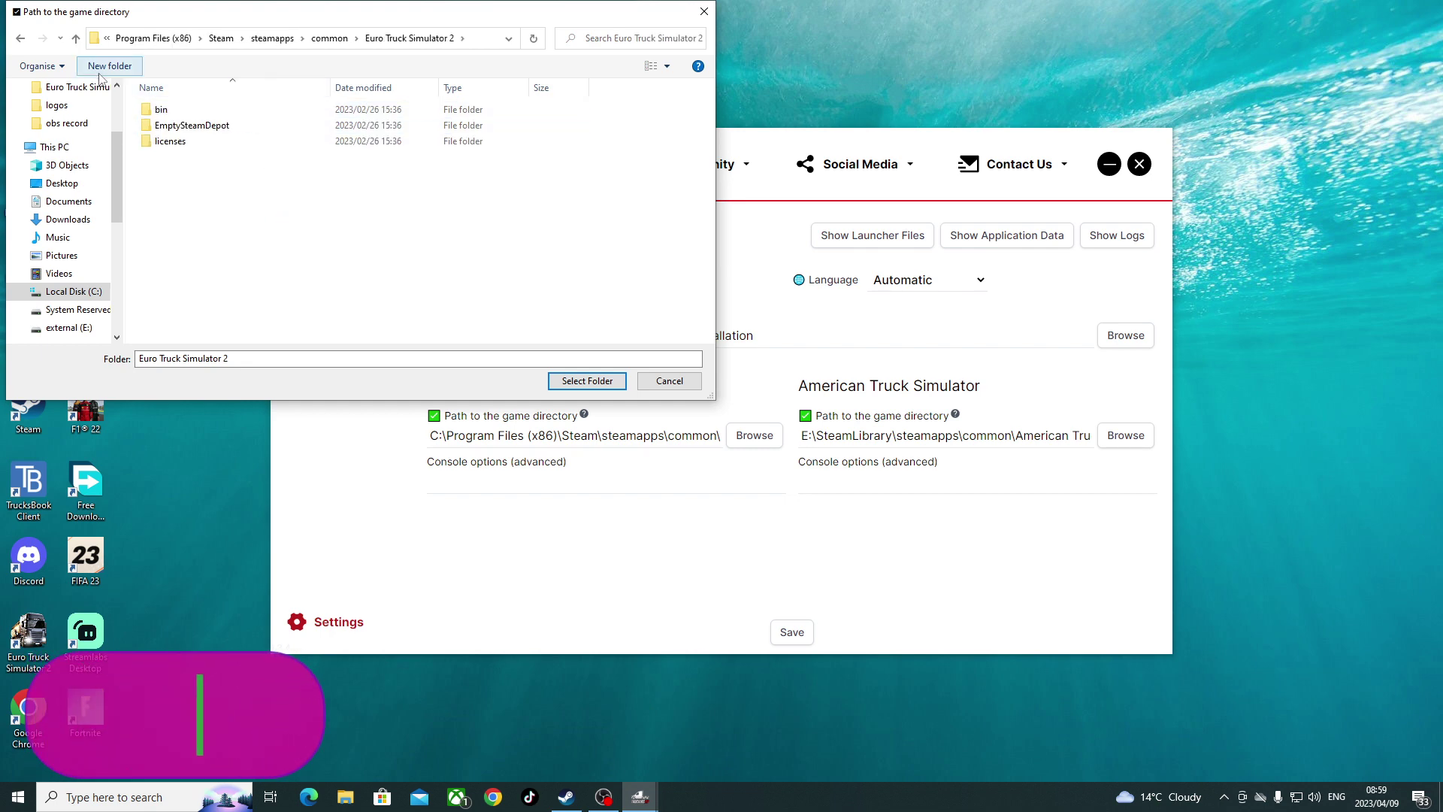
pyautogui.click(76, 39)
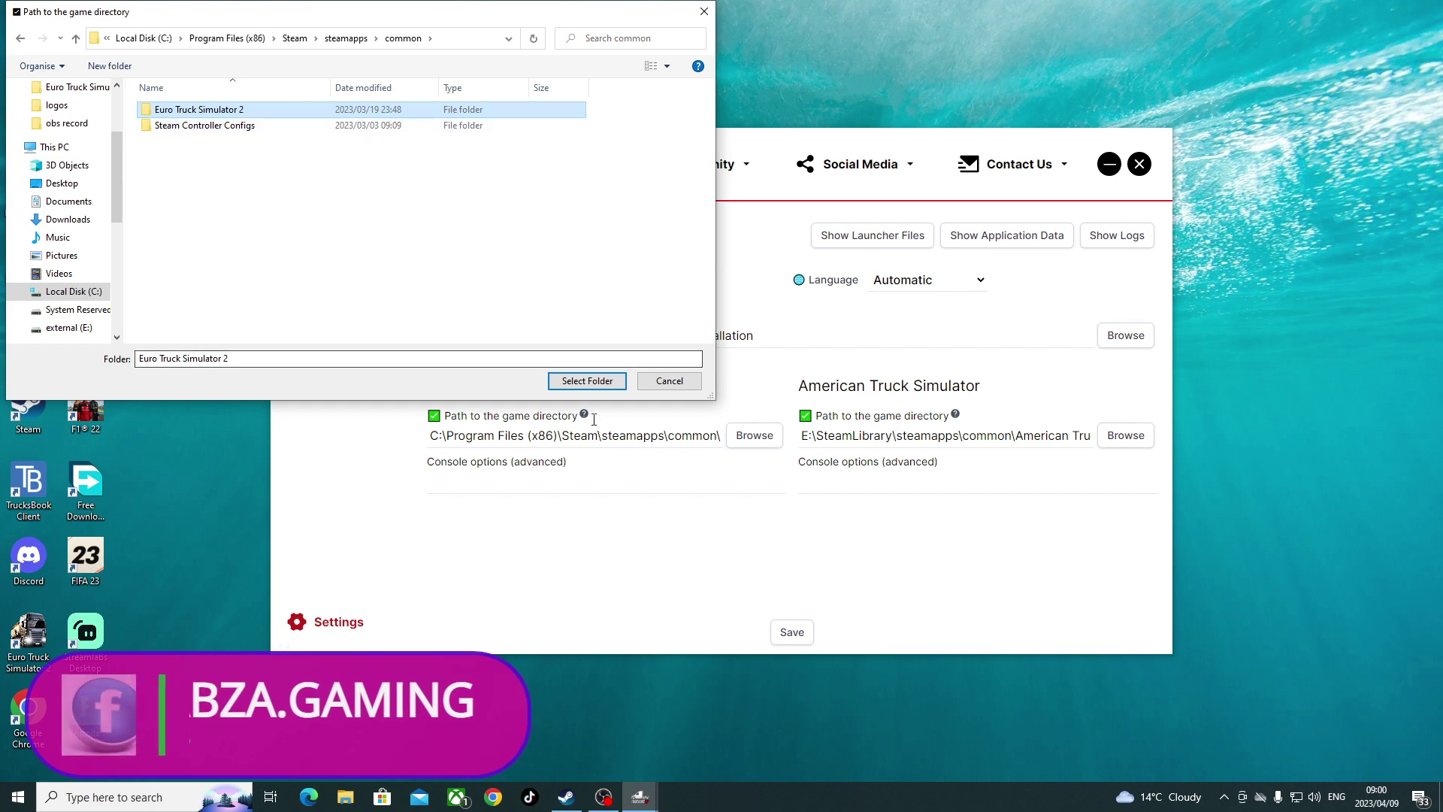
pyautogui.click(587, 381)
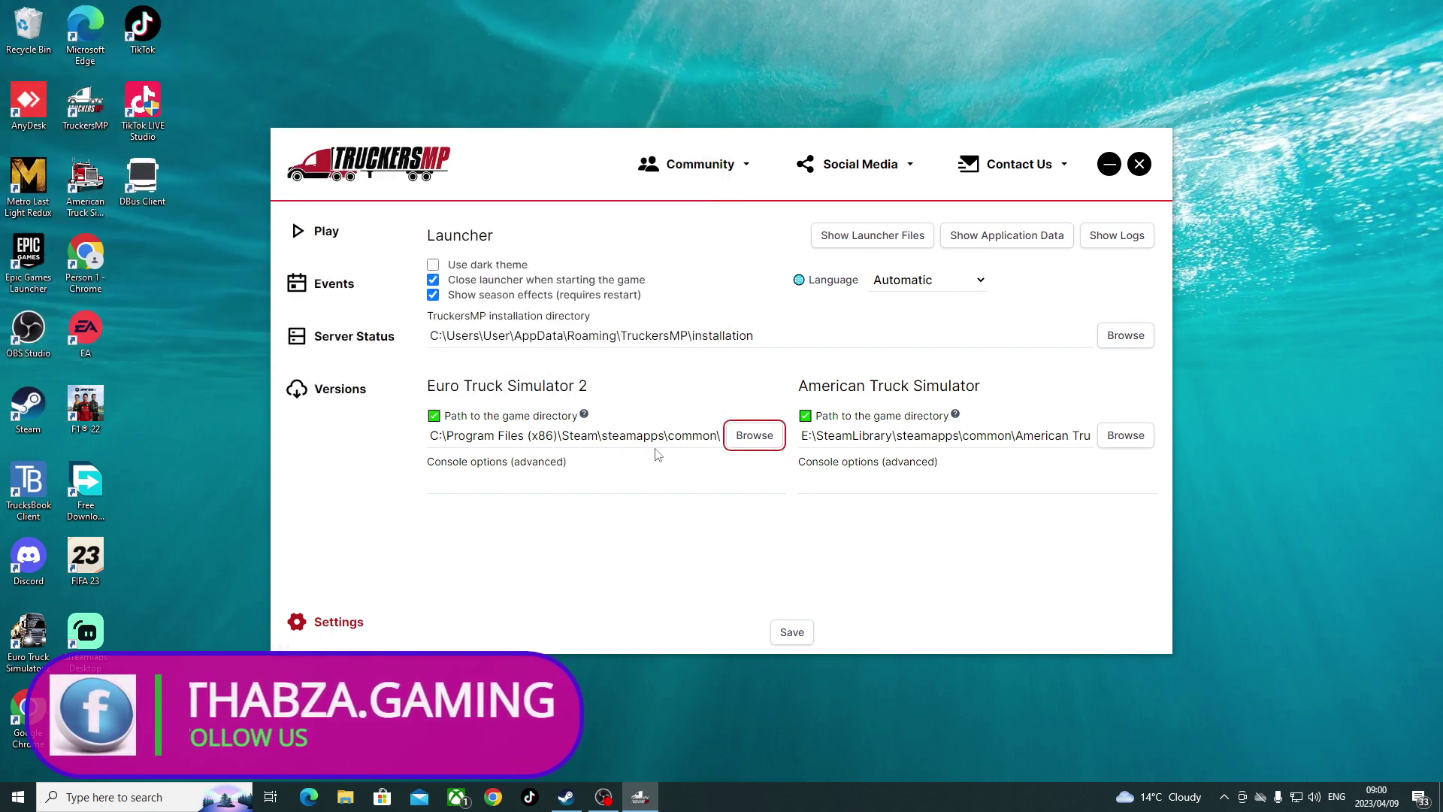
# Step: Browse for the American Truck Simulator game directory, going from This PC to the external (E:) drive
pyautogui.click(1128, 434)
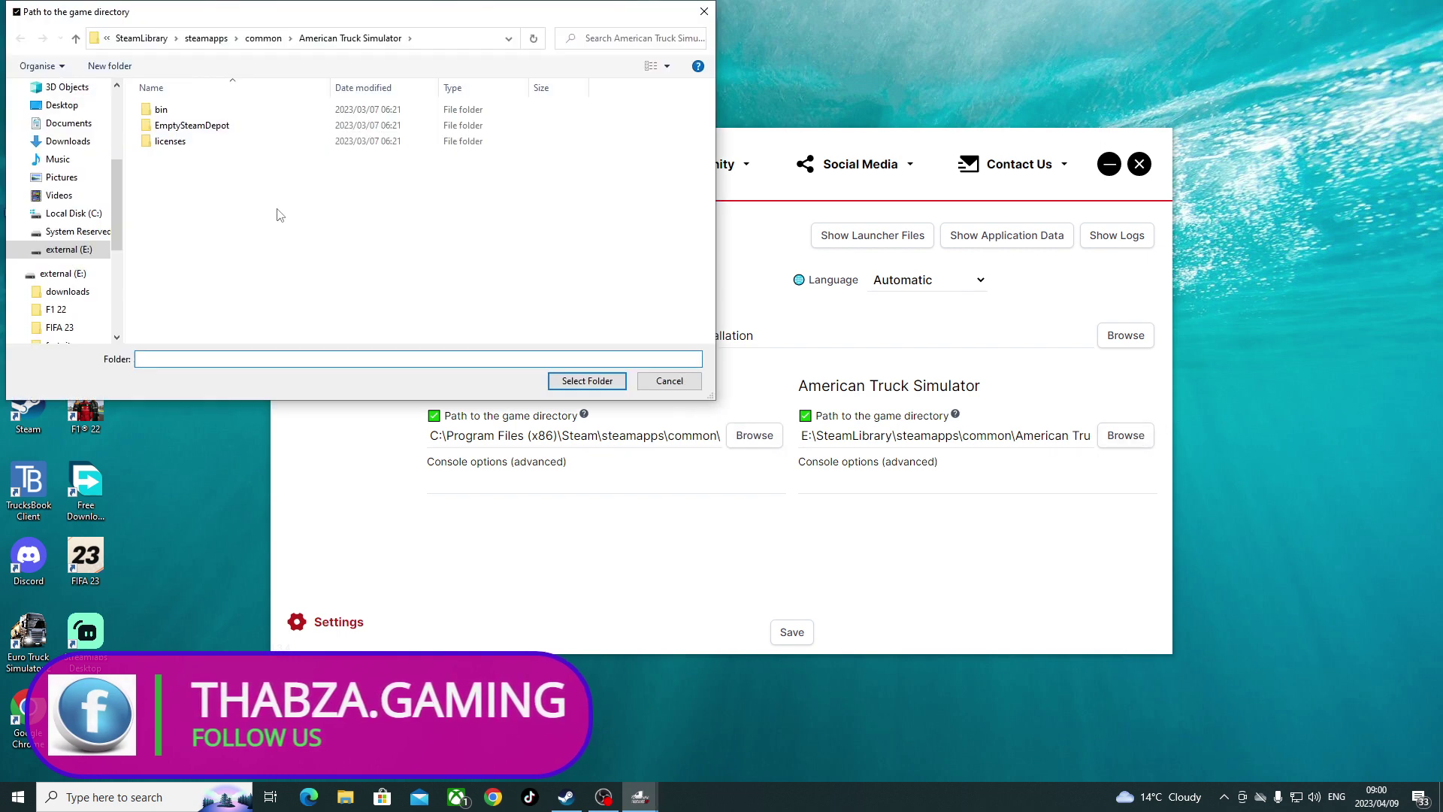
pyautogui.click(73, 214)
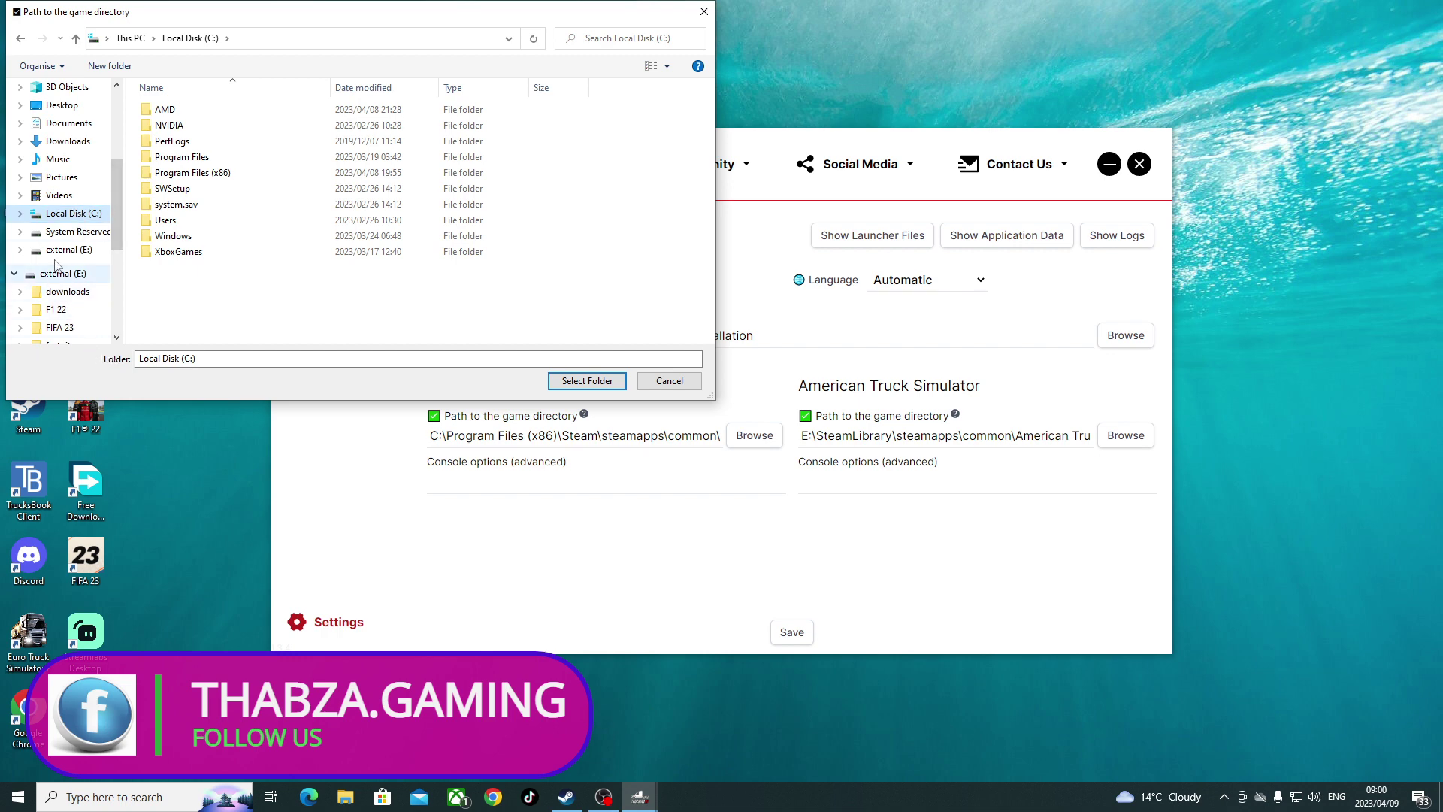
pyautogui.scroll(2, 51, 197)
pyautogui.click(55, 148)
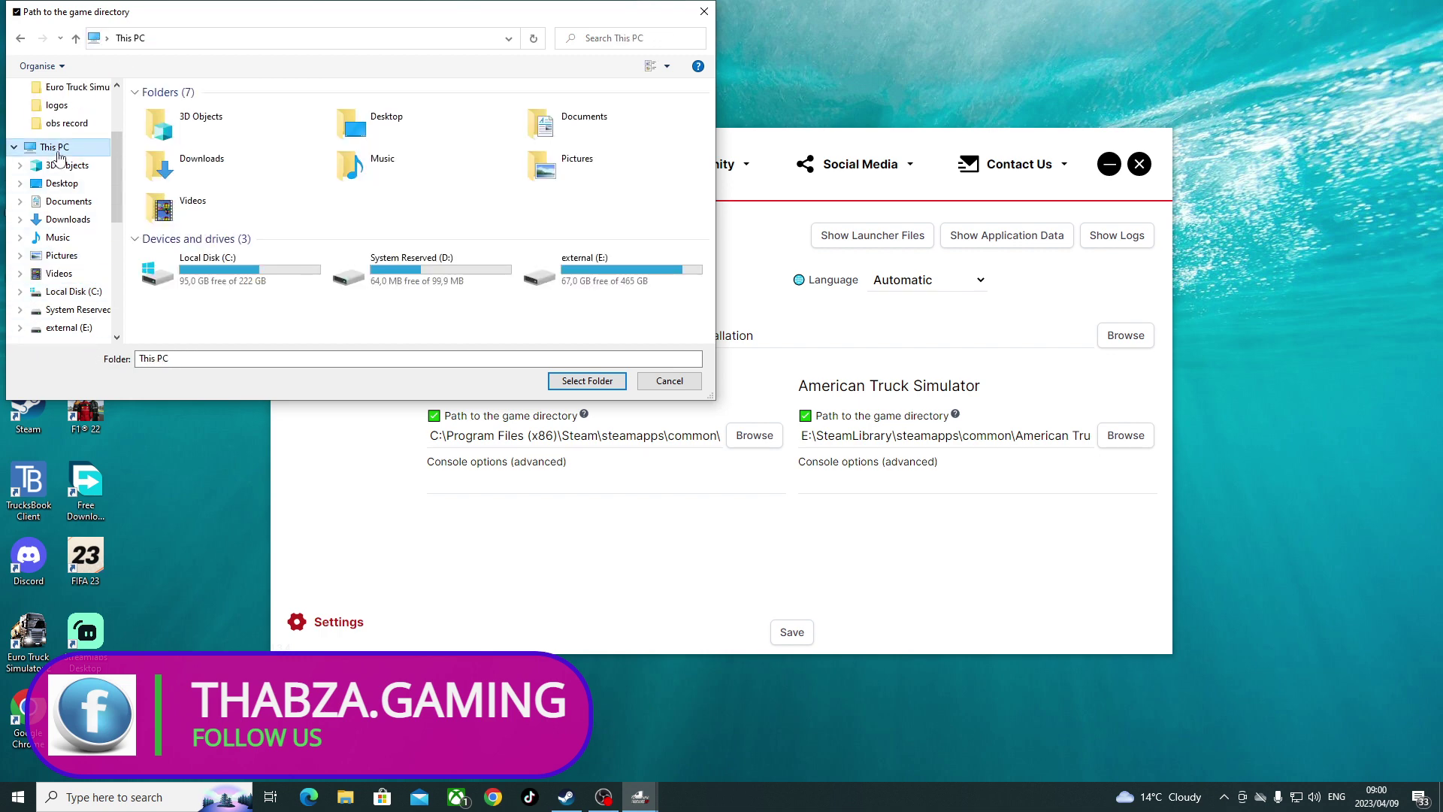
pyautogui.doubleClick(583, 270)
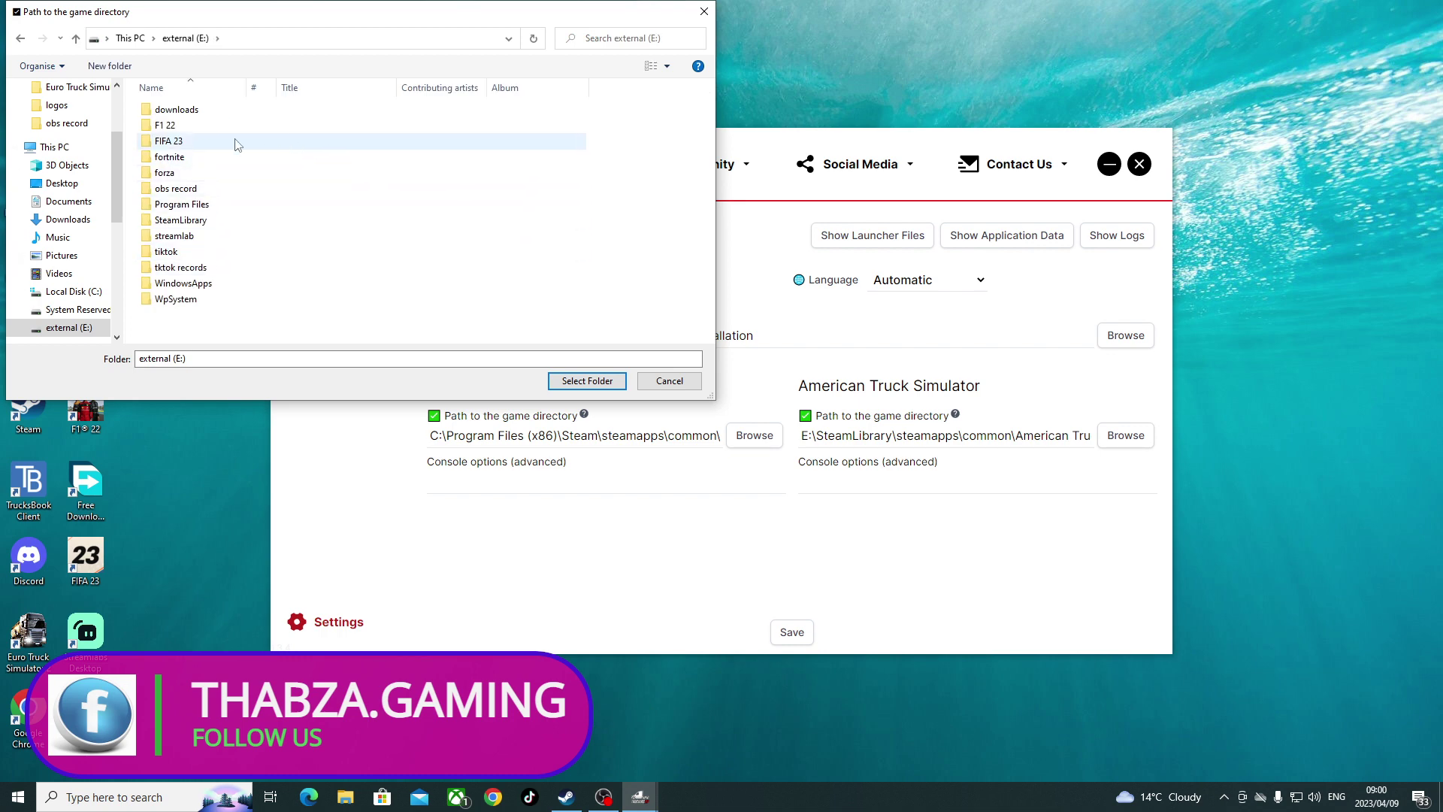
pyautogui.click(180, 206)
pyautogui.doubleClick(180, 206)
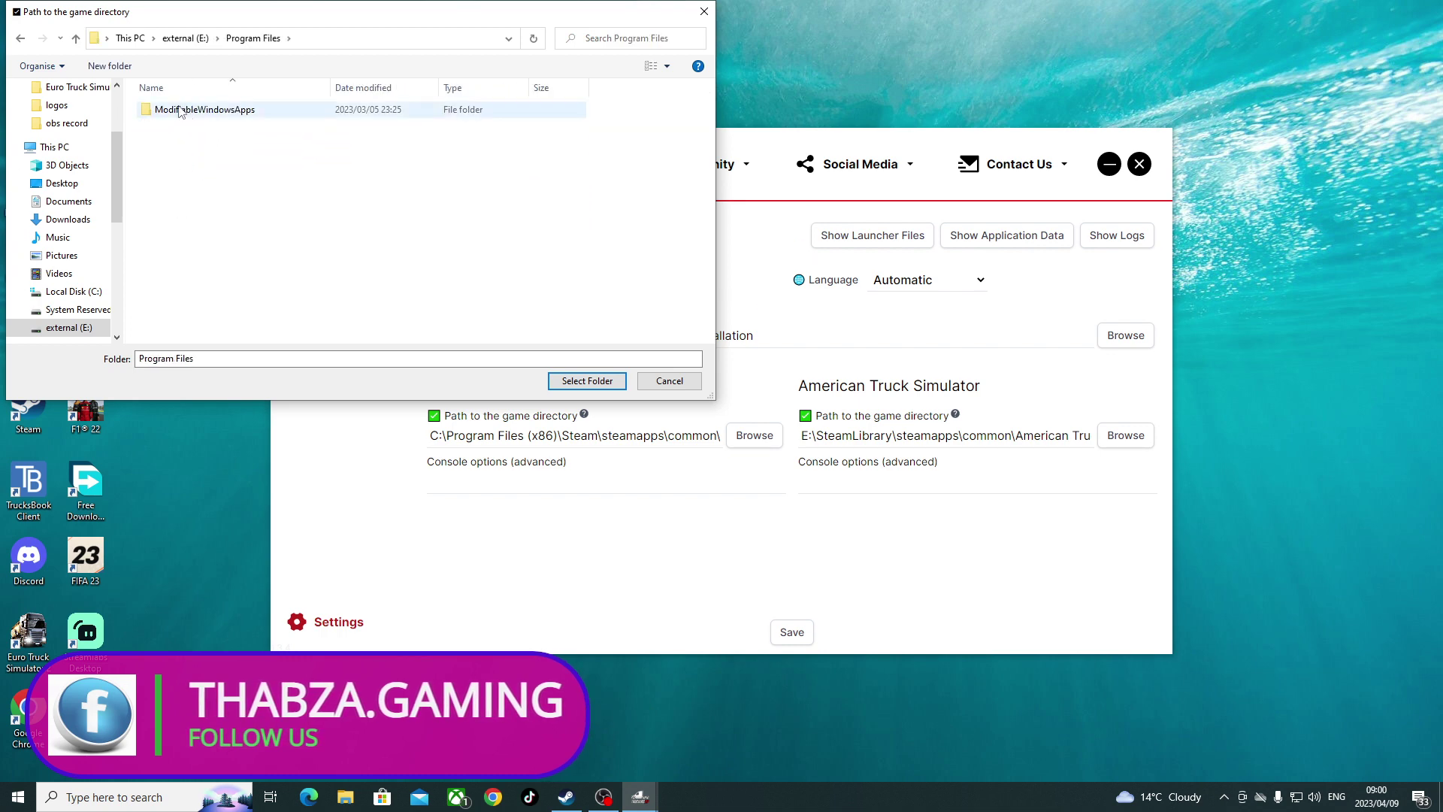
pyautogui.click(20, 38)
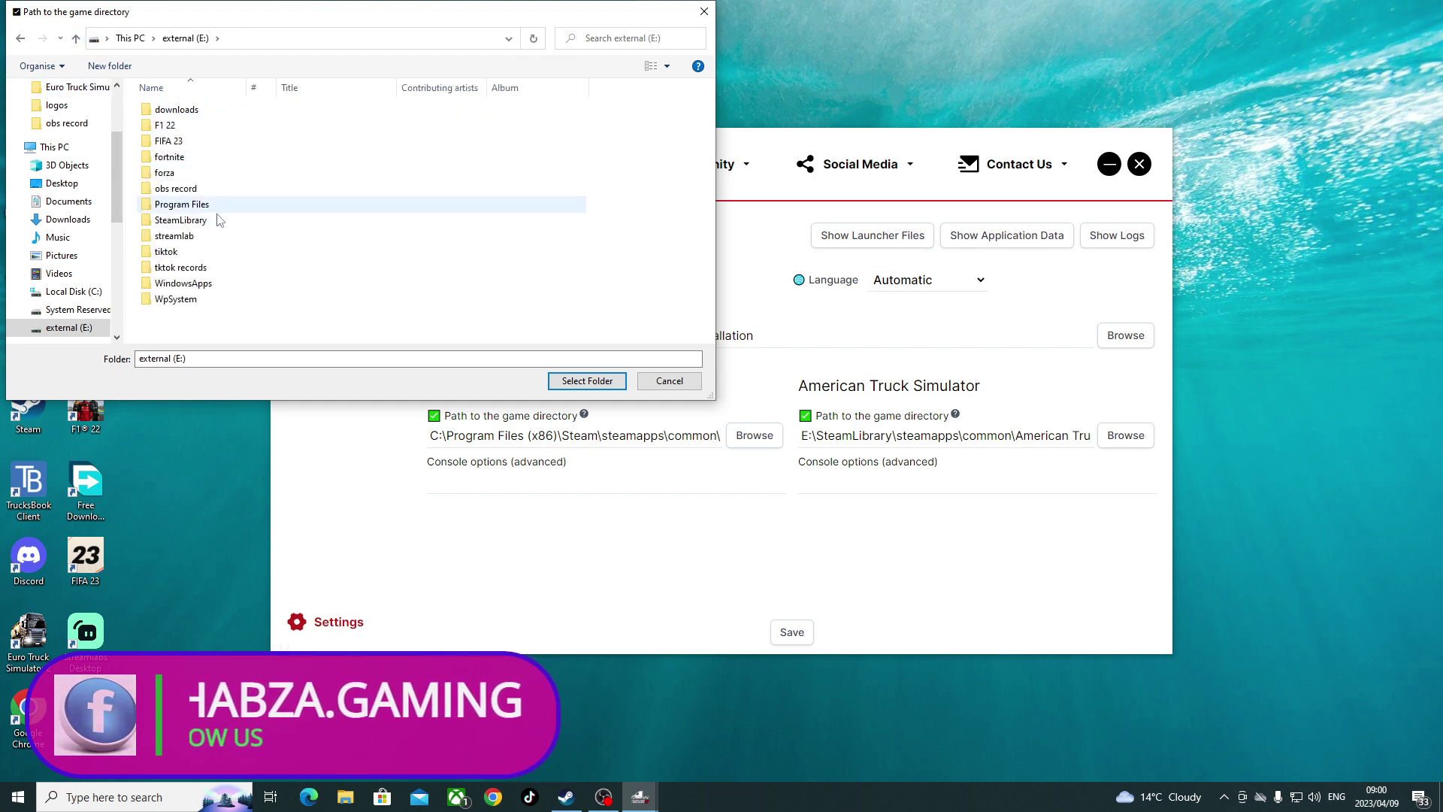
# Step: Set the American Truck Simulator path to SteamLibrary\steamapps\common\American Truck Simulator on the external (E:) drive and save the launcher settings
pyautogui.doubleClick(187, 223)
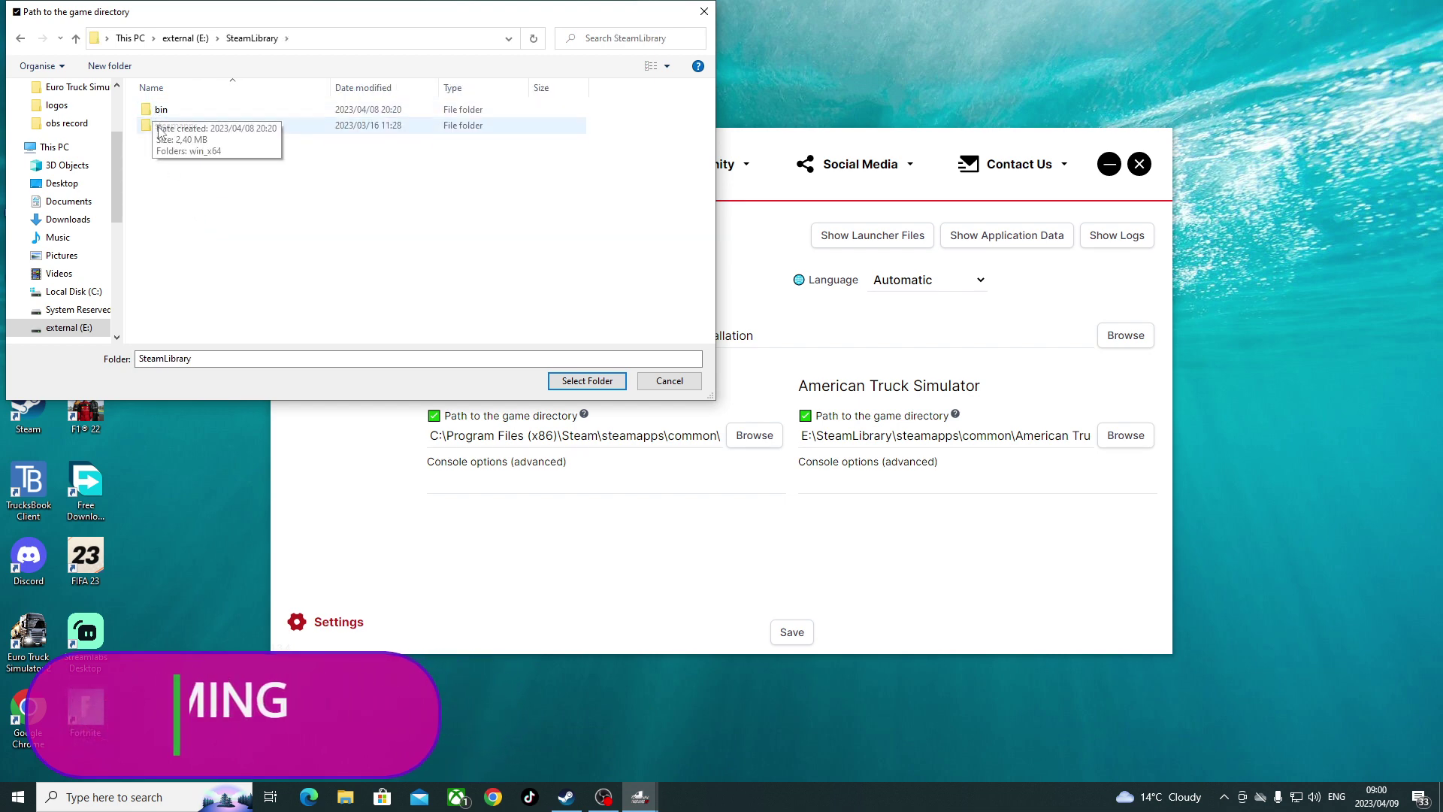
pyautogui.doubleClick(189, 129)
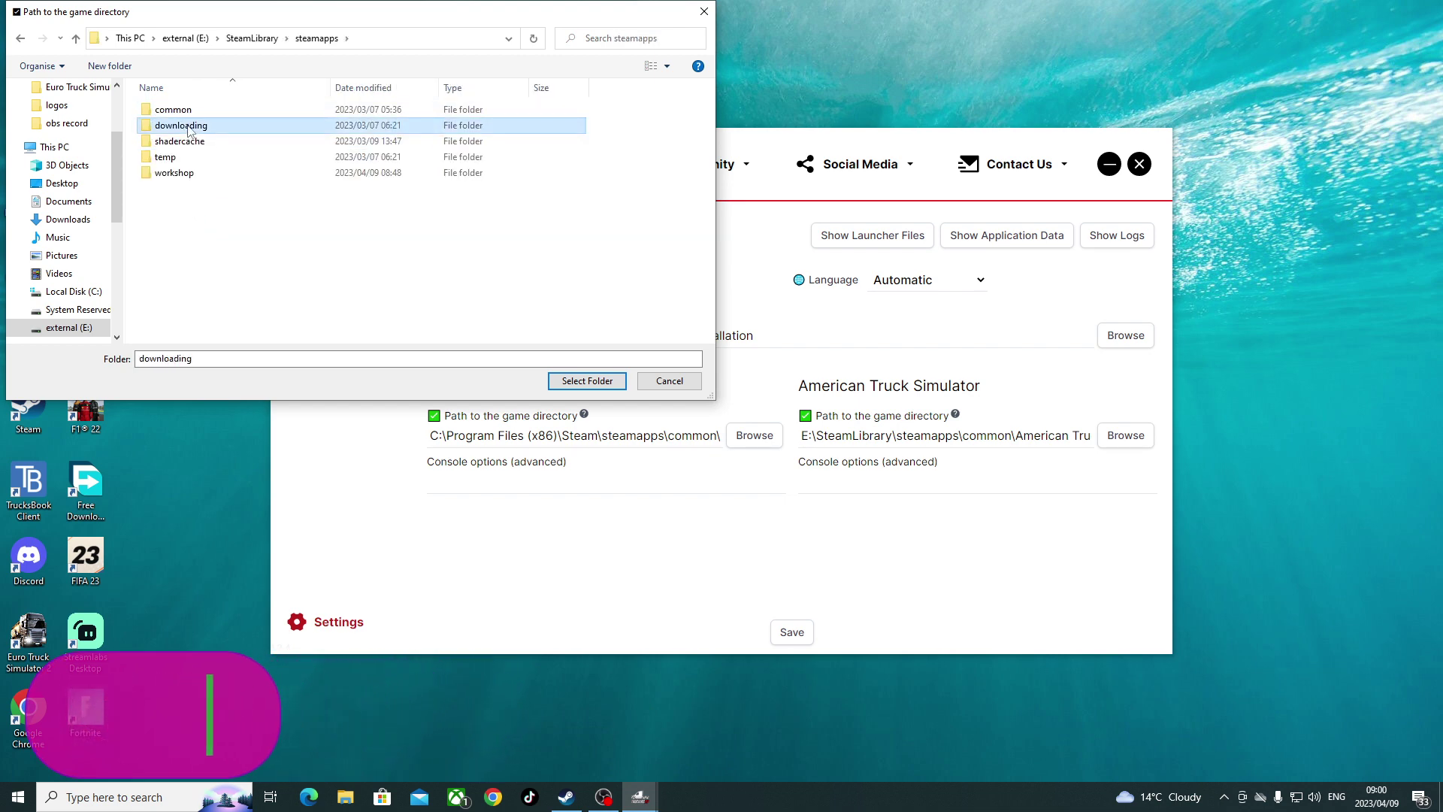
pyautogui.doubleClick(184, 110)
pyautogui.doubleClick(184, 111)
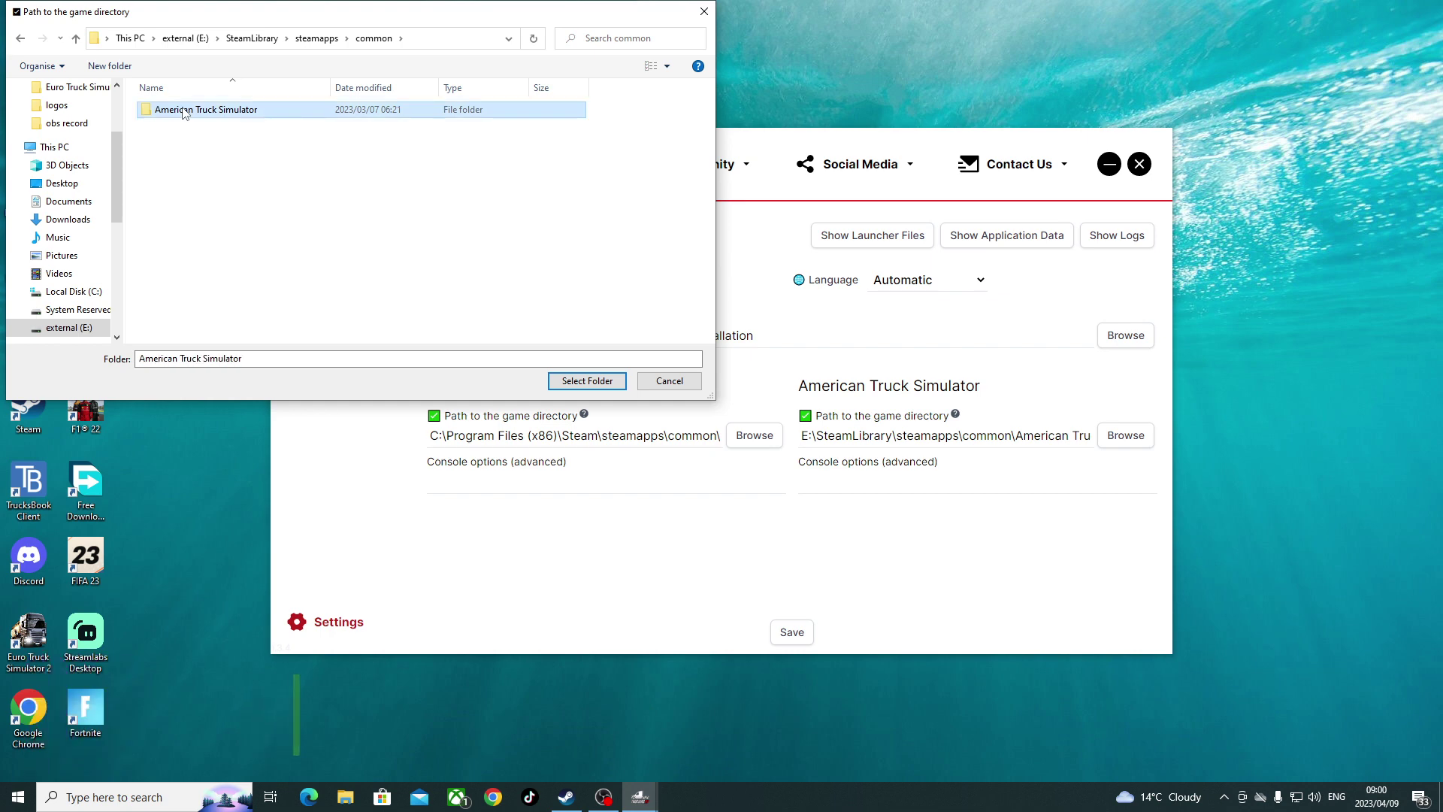
pyautogui.click(602, 383)
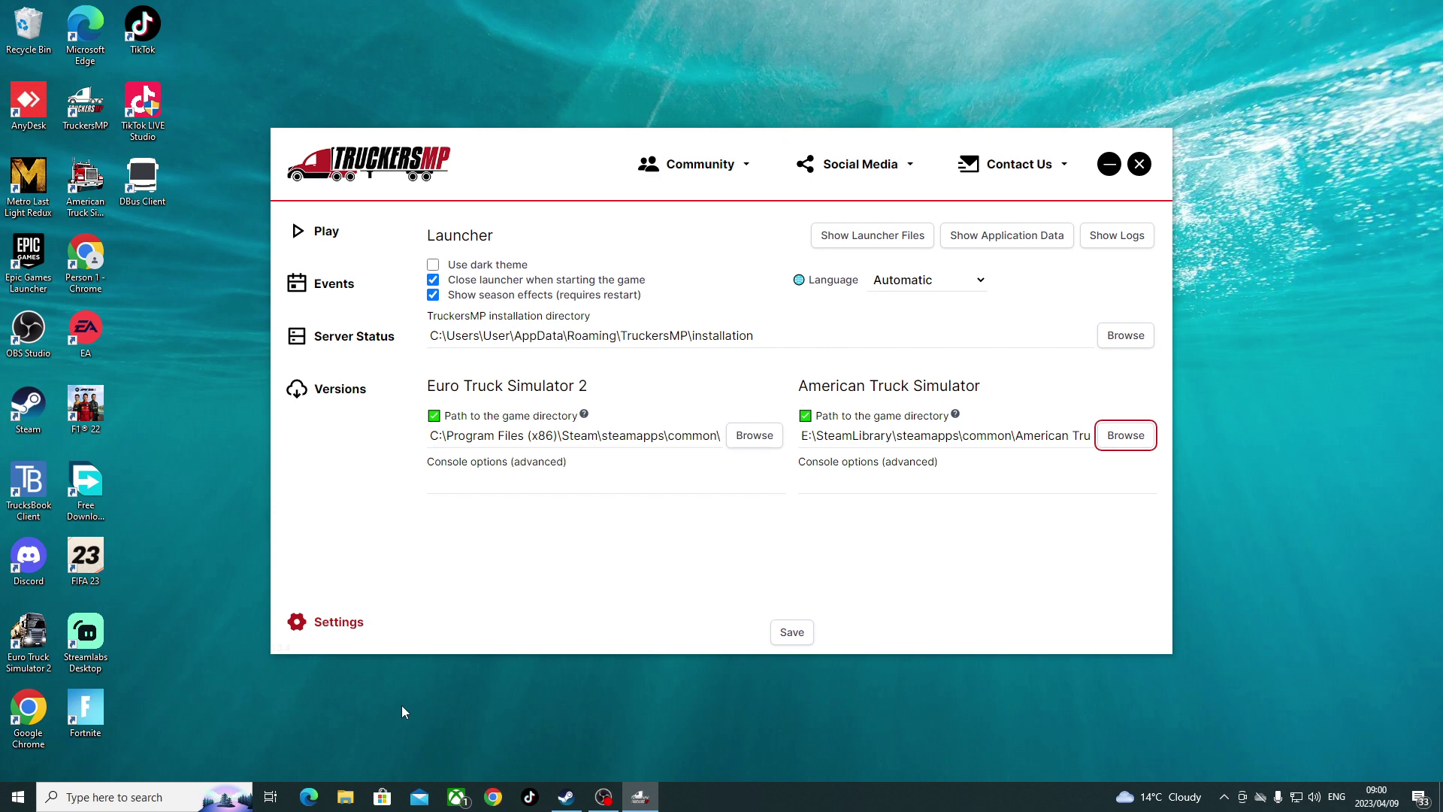
pyautogui.click(788, 640)
# Step: Go to the launcher's Play page and choose American Truck Simulator as the game to launch
pyautogui.click(325, 231)
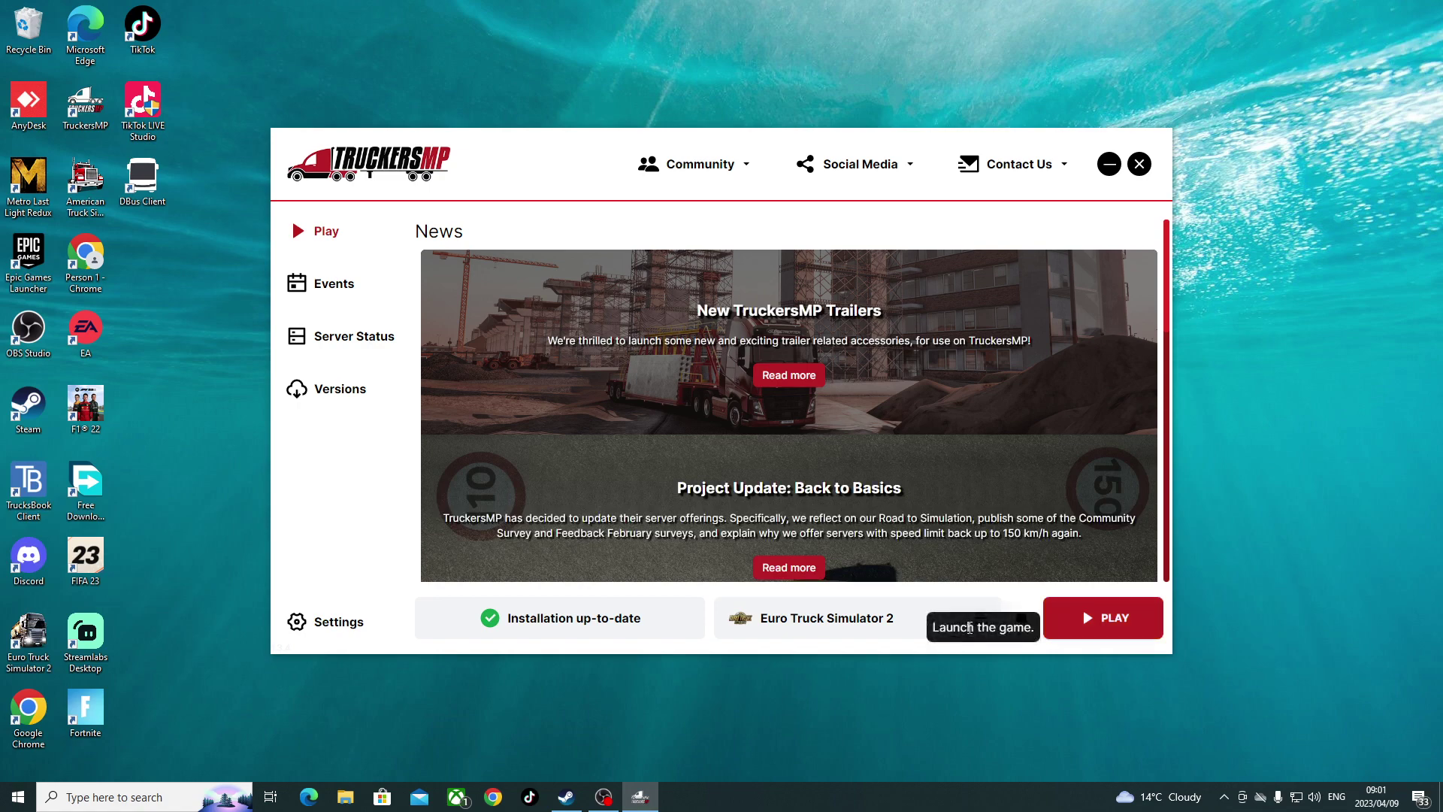
pyautogui.click(853, 624)
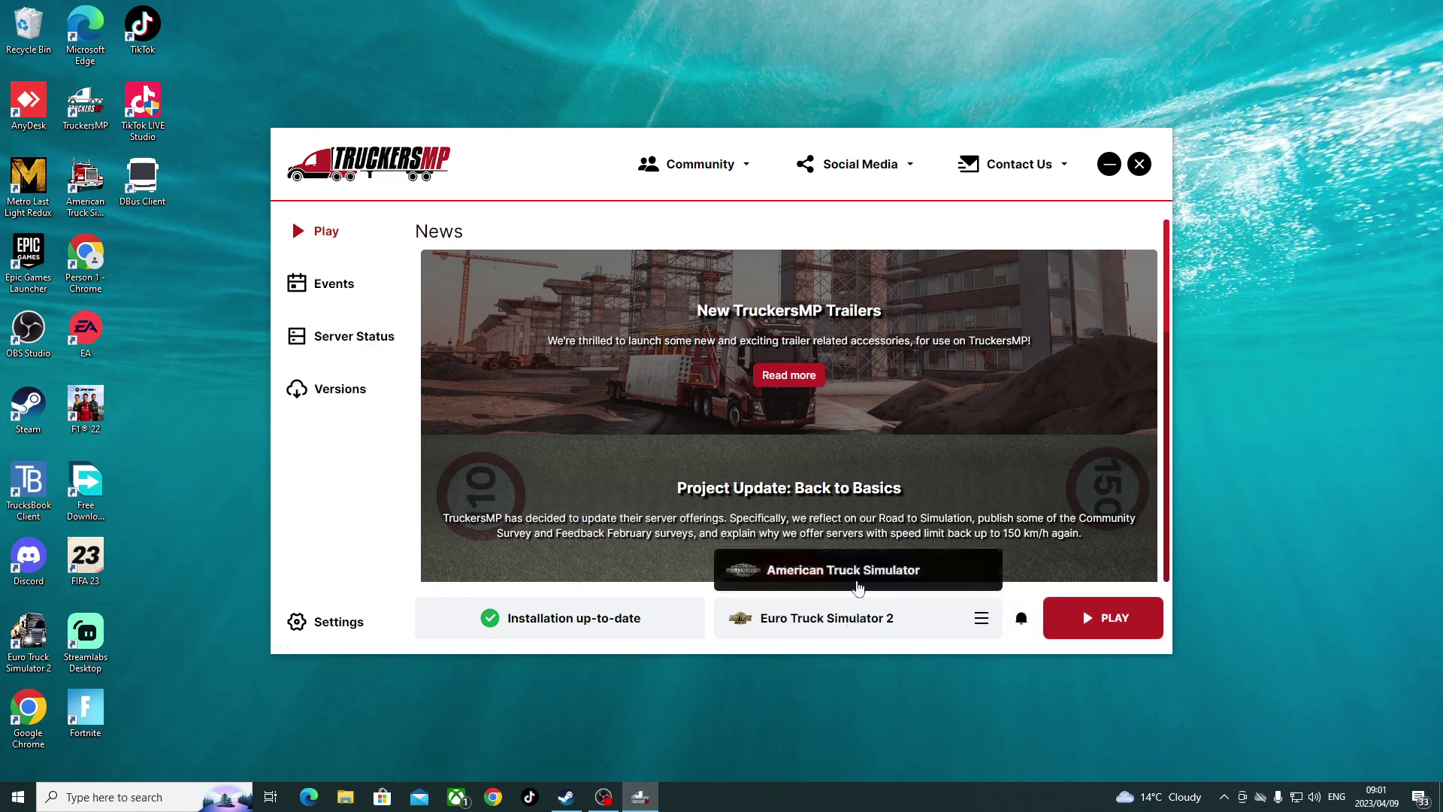
pyautogui.click(857, 571)
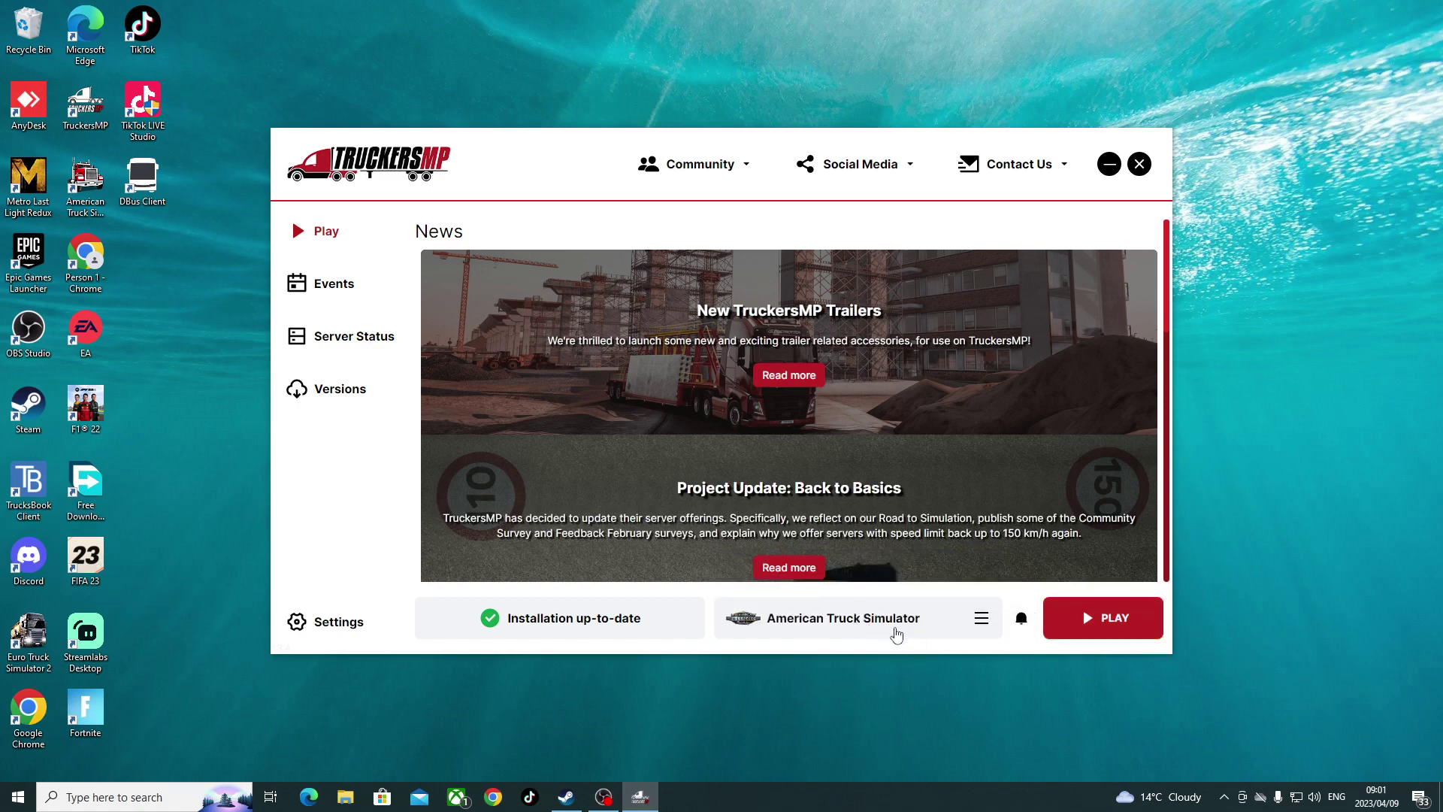